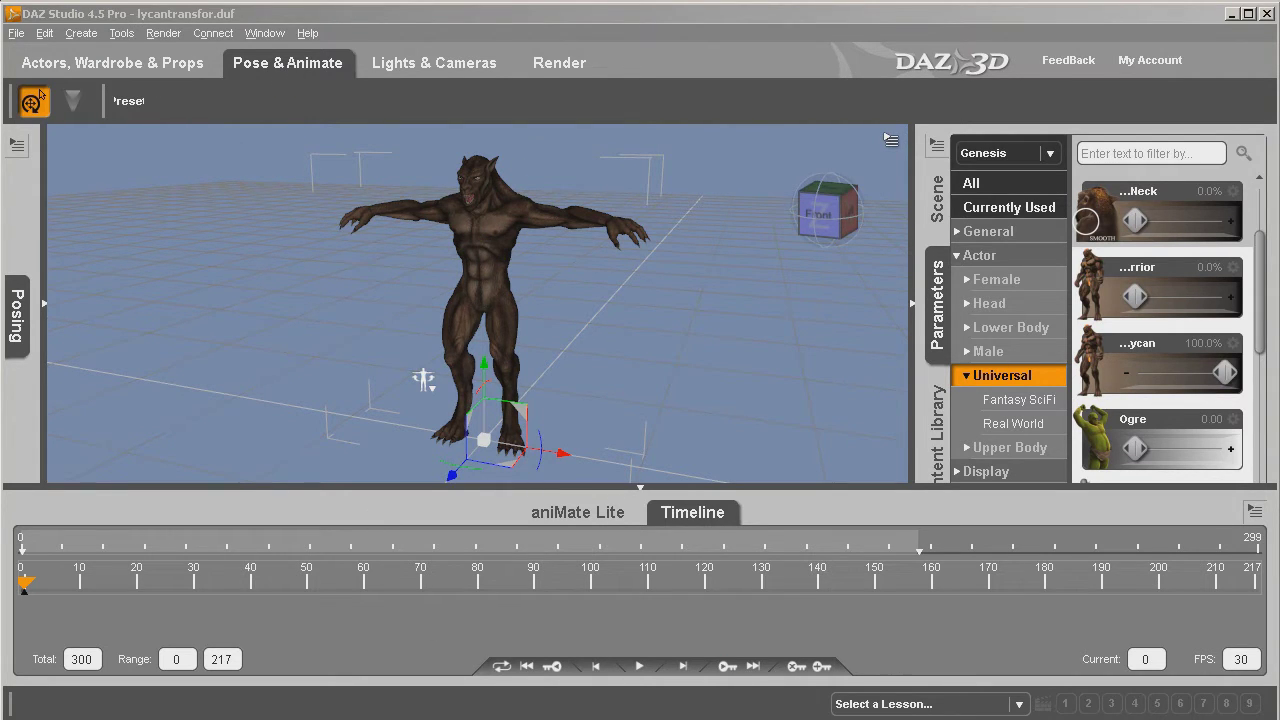
Select the timeline's Total frames field to change the animation length
left_click(76, 659)
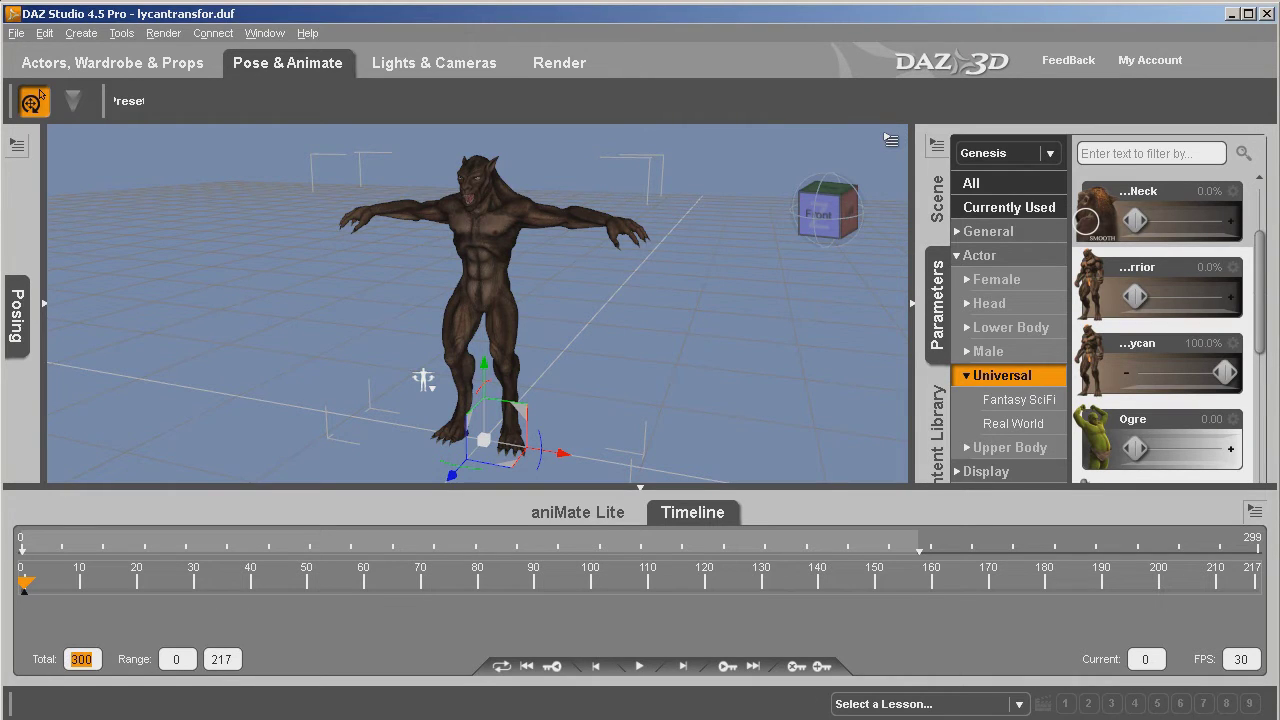
Make a 2-frame timeline with Lycan at 0% on frame 0 and 100% on frame 1
key("Return")
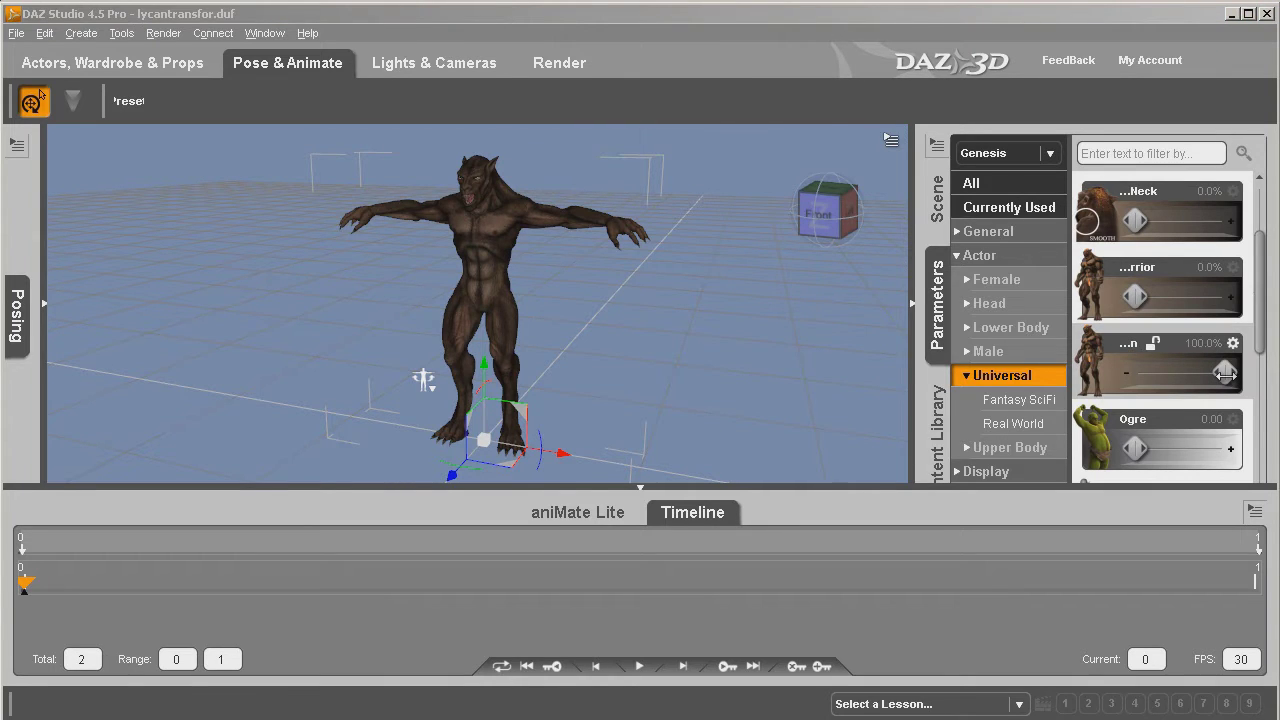
left_click_drag(1225, 373, 1115, 380)
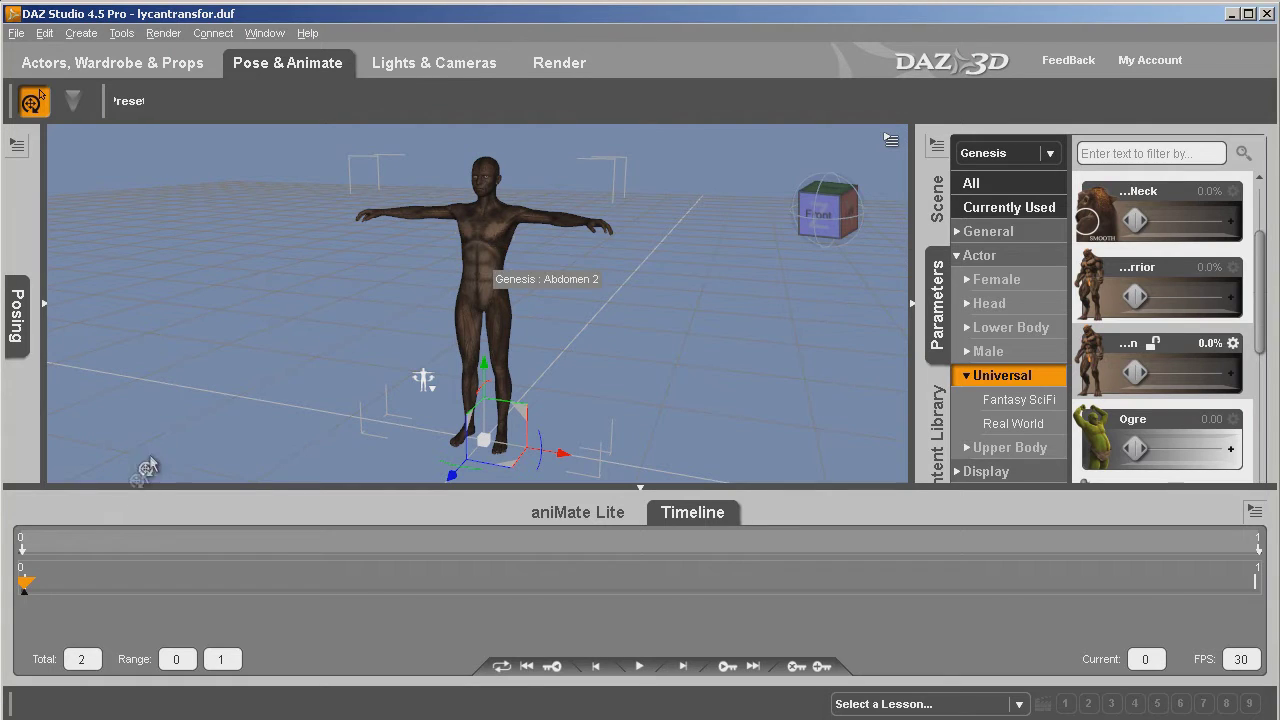
left_click_drag(651, 620, 1182, 600)
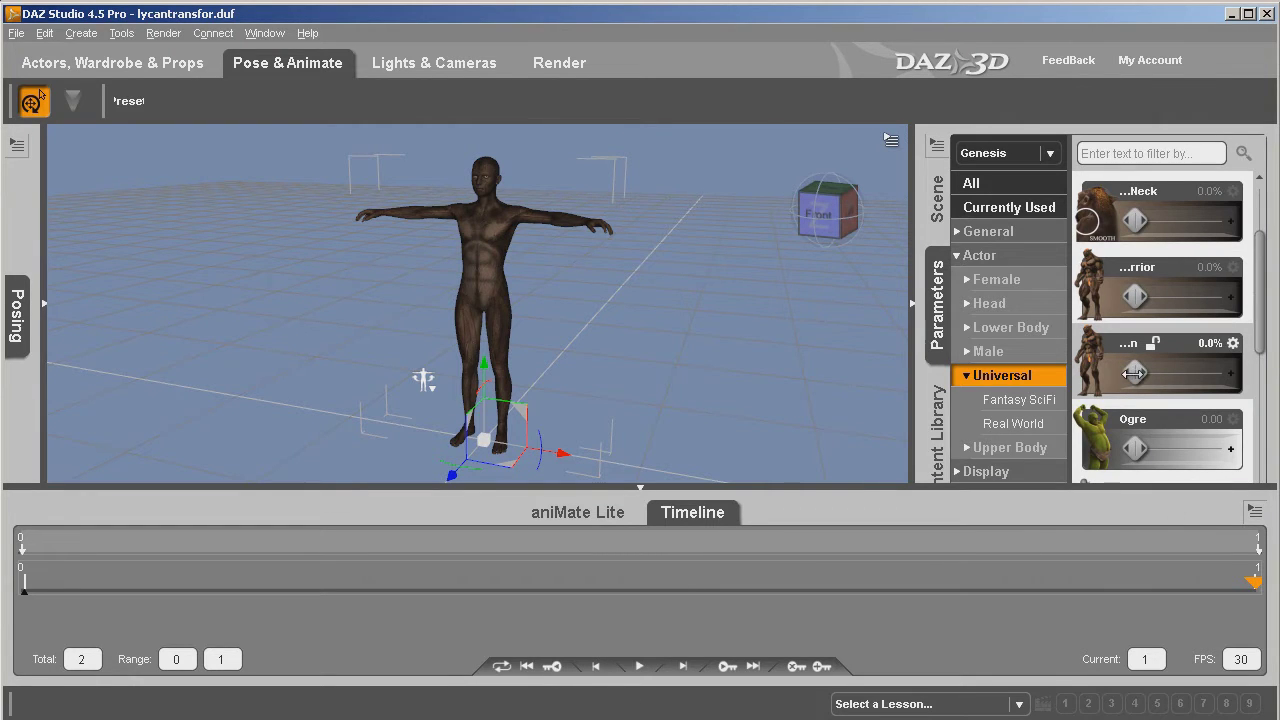
left_click_drag(1133, 373, 1275, 367)
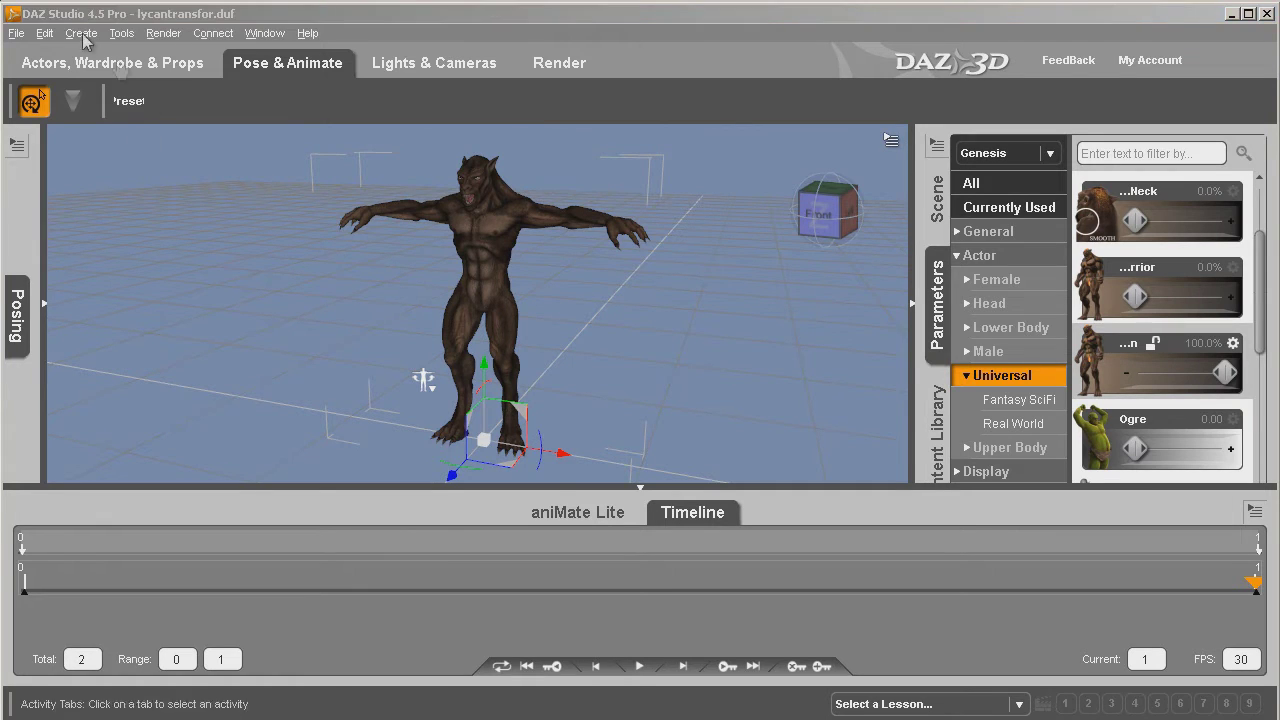
Export the scene as FBX 'lycan transform', reviewing the morph export rules and accepting the FBX options
left_click(20, 34)
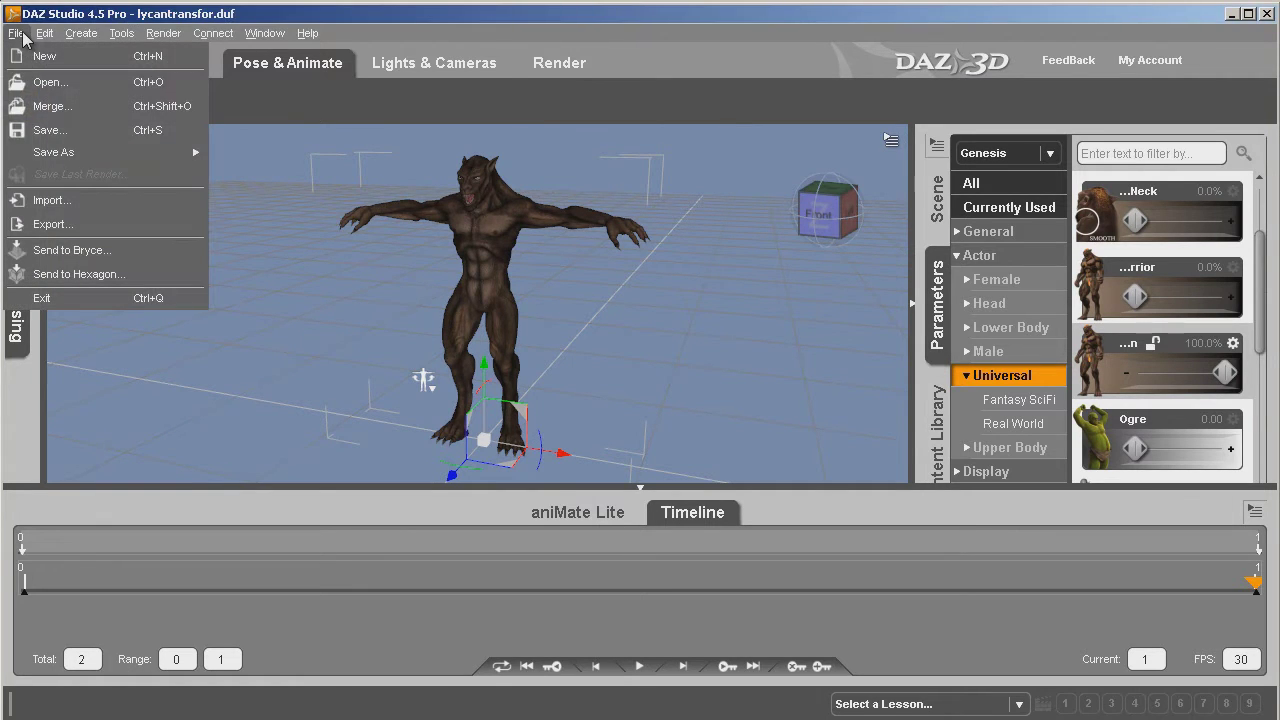
left_click(48, 223)
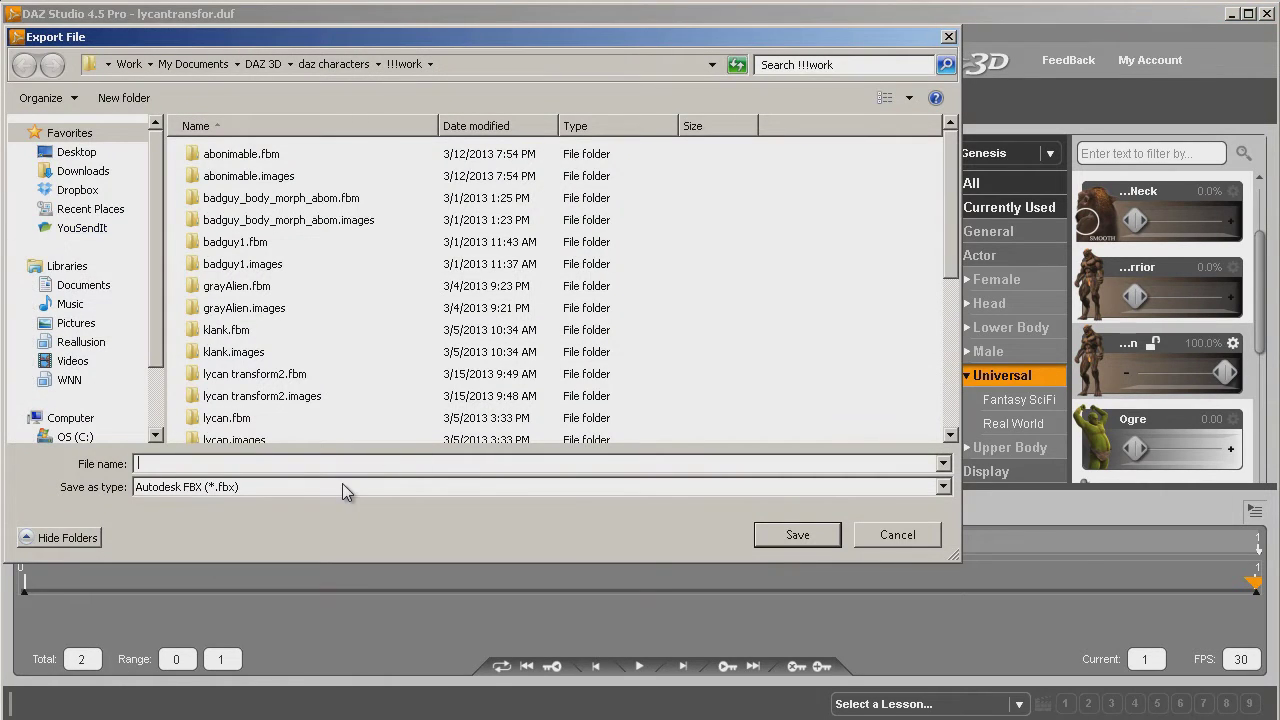
type("lycan")
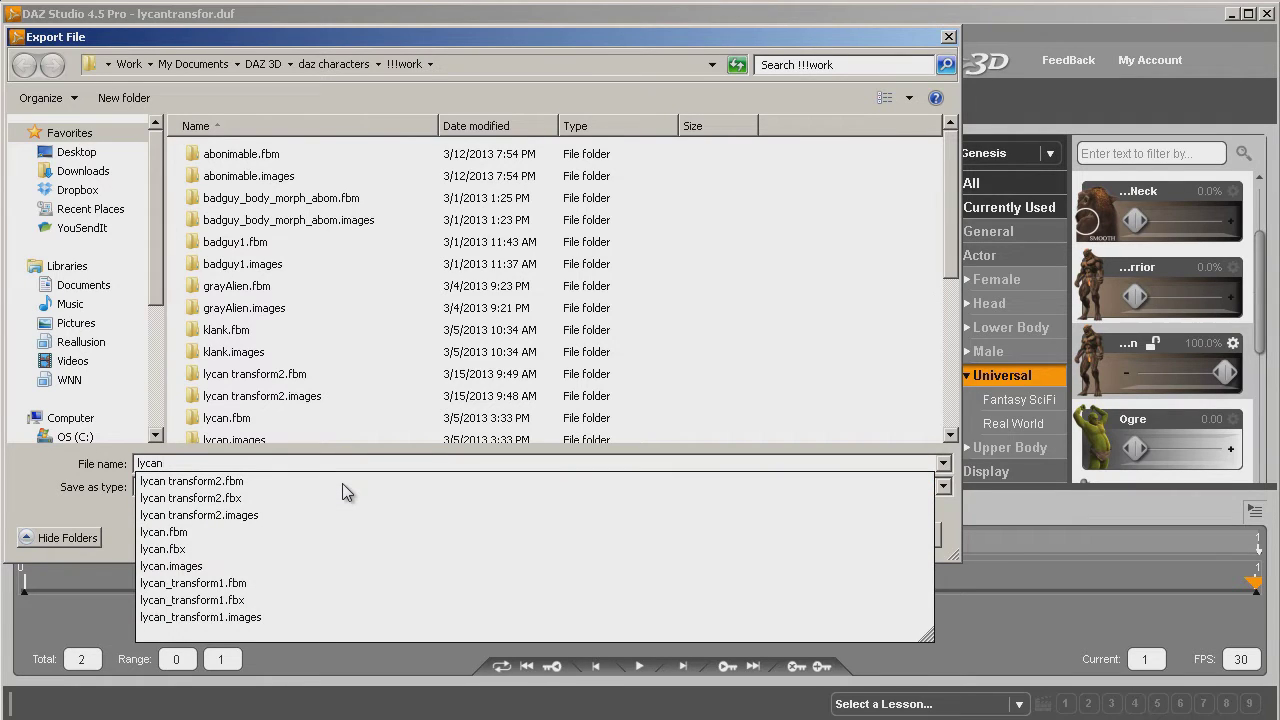
type(" trans")
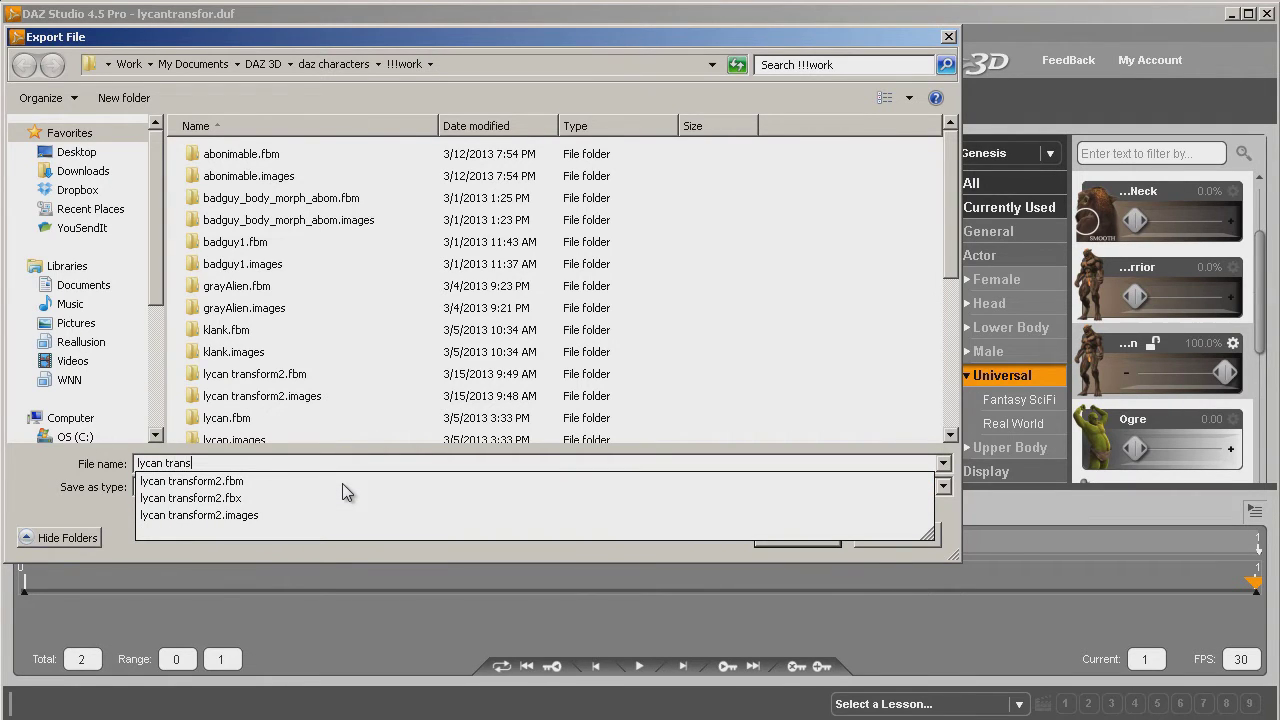
type("form")
key("Return")
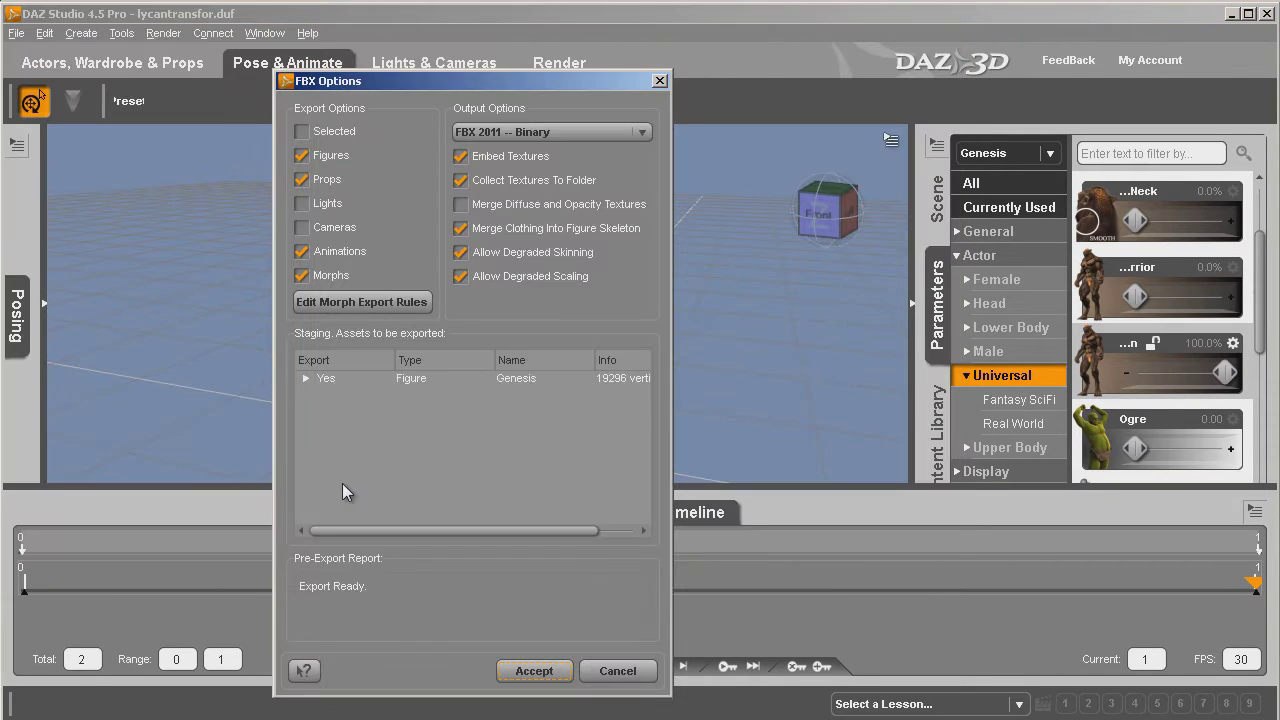
left_click(349, 302)
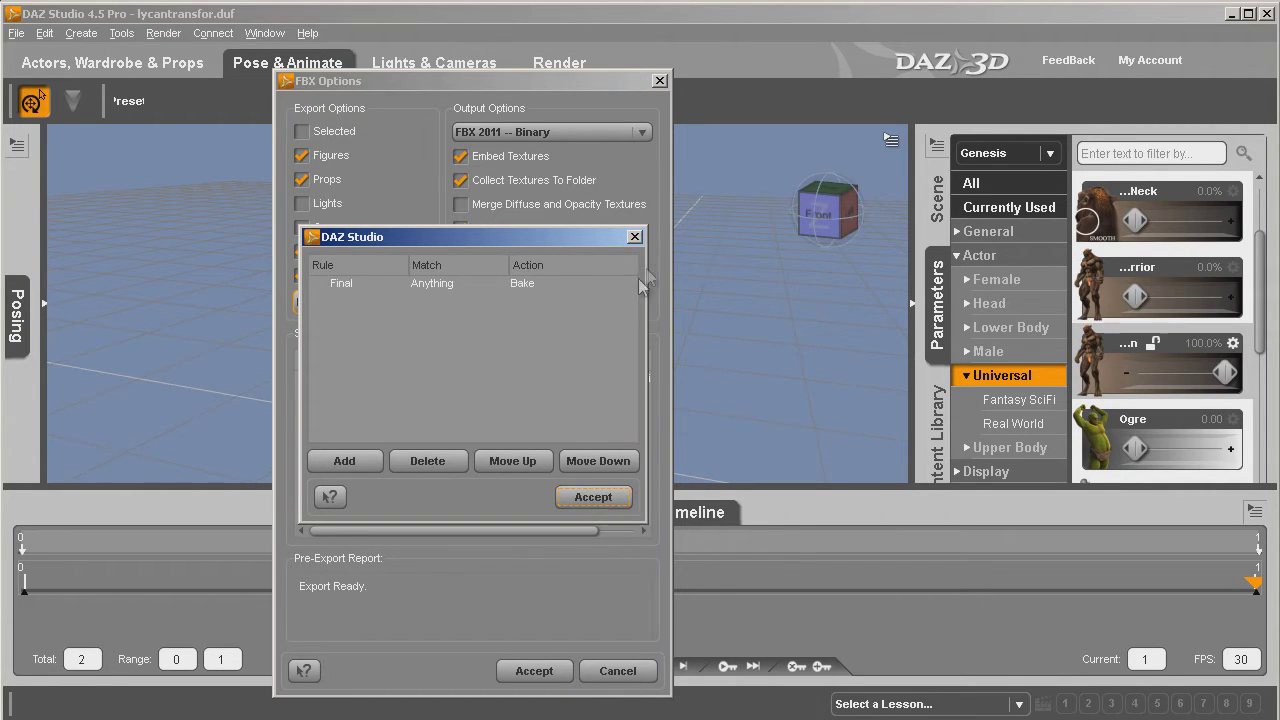
left_click(634, 236)
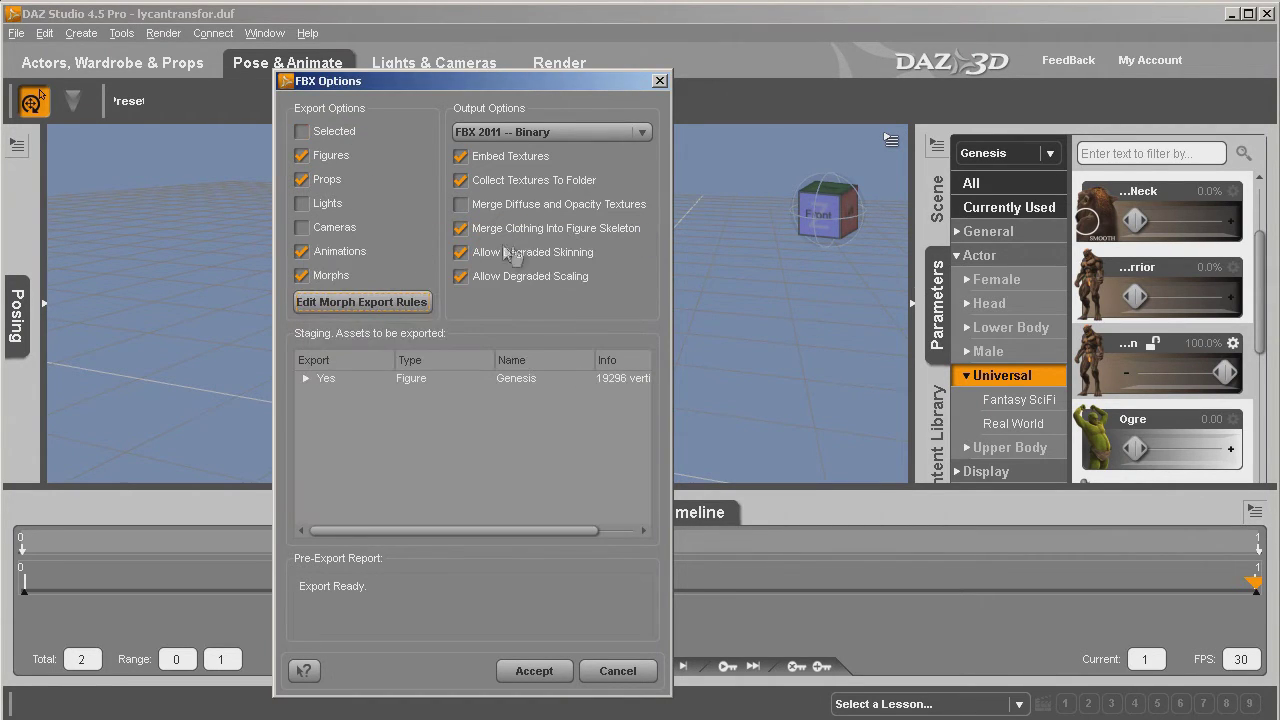
left_click(556, 672)
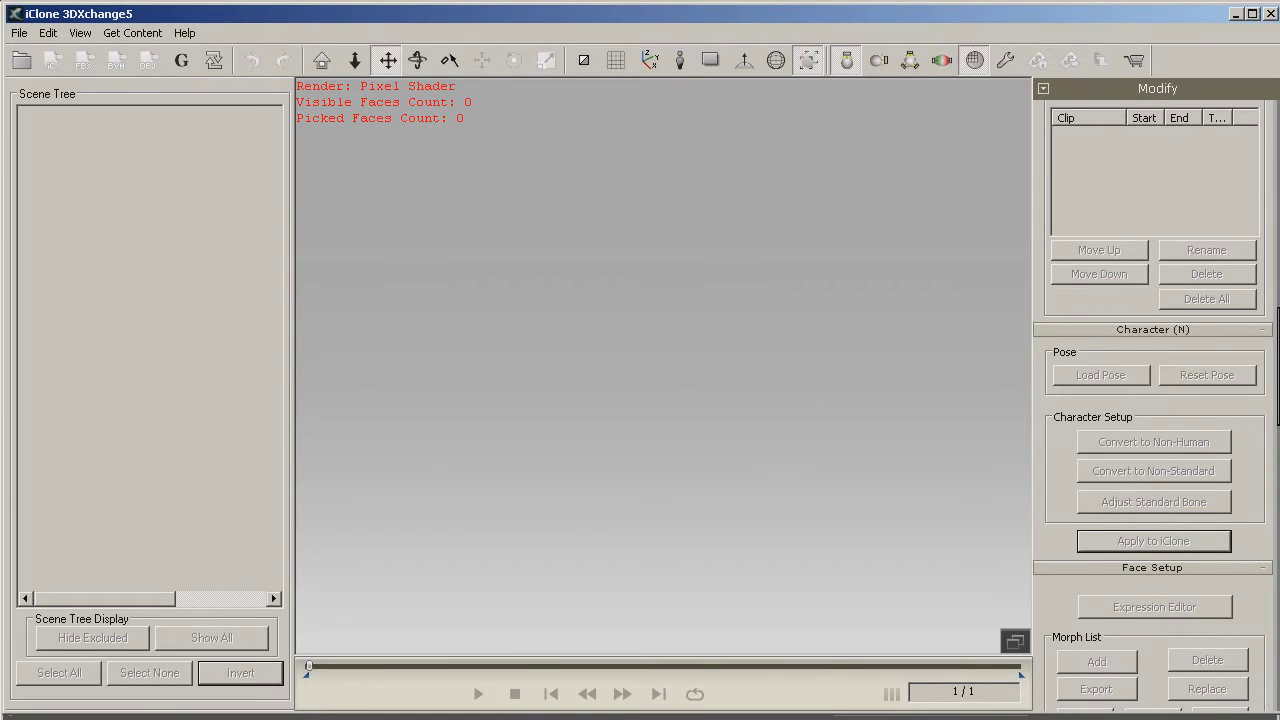
Import lycan transform3.fbx and convert the Genesis figure into a non-standard talking character
left_click(21, 60)
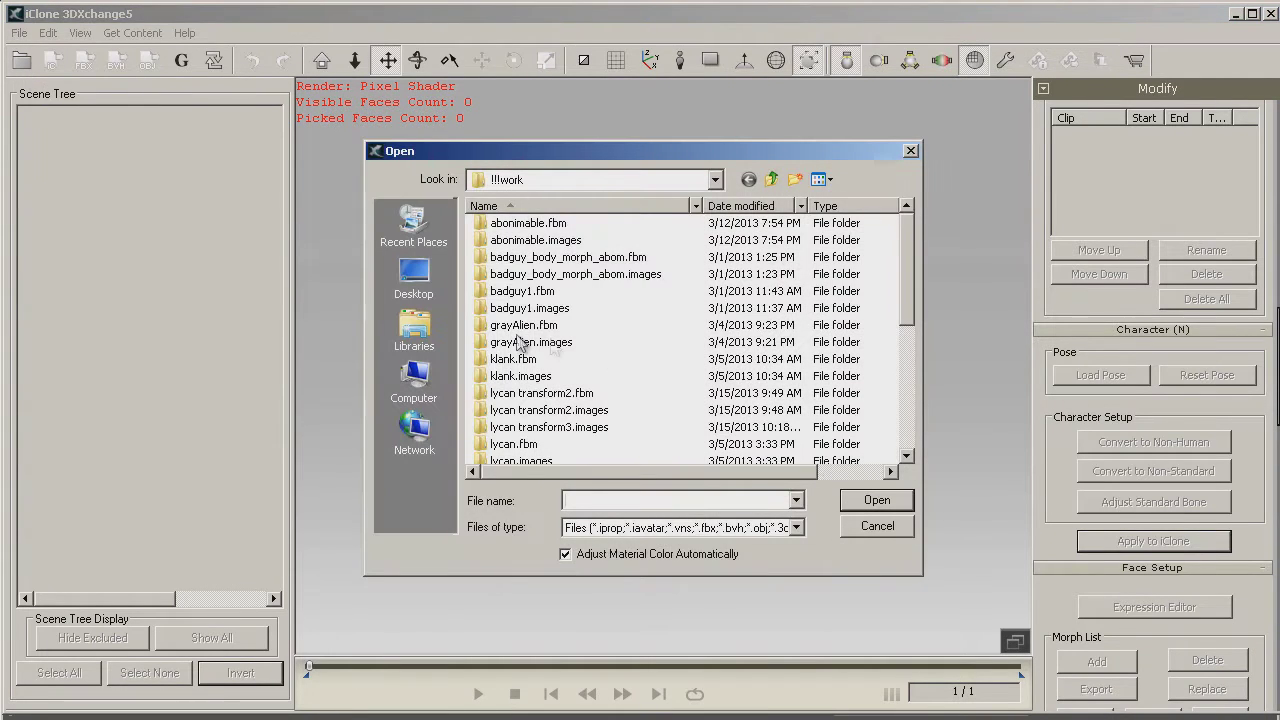
left_click(522, 347)
scroll(522, 347, "down", 2)
scroll(522, 347, "down", 1)
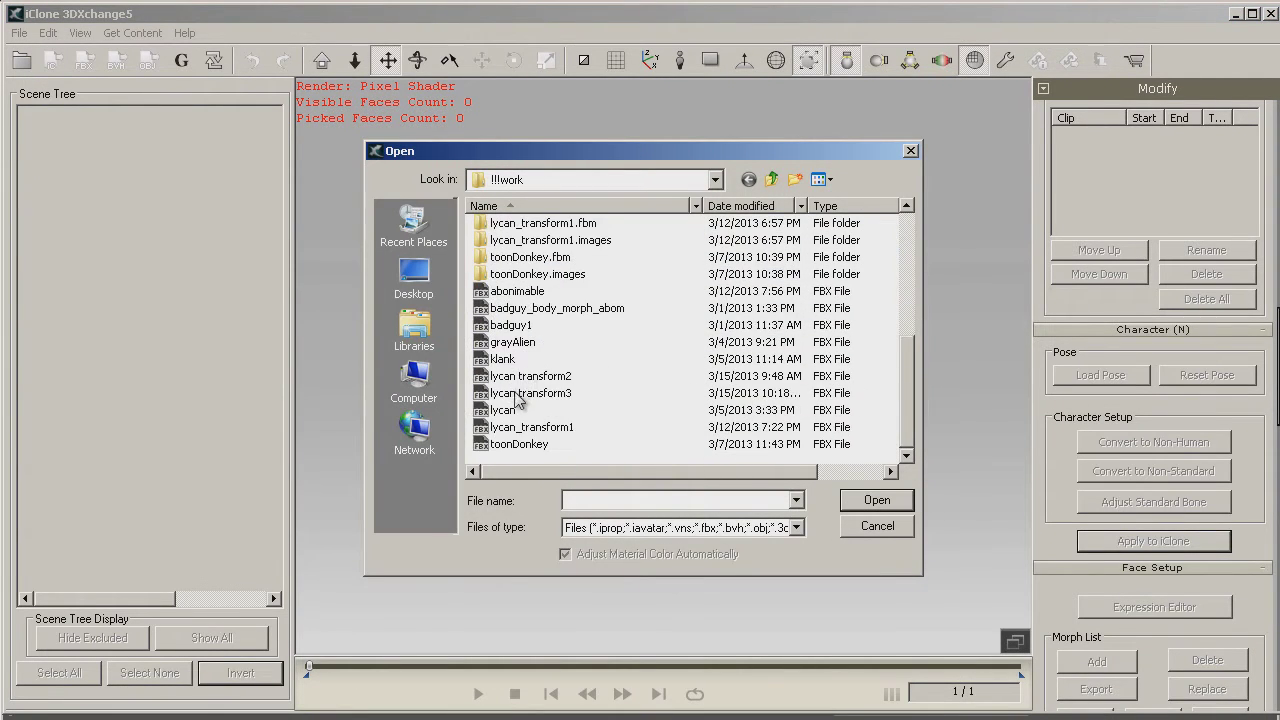
double_click(516, 398)
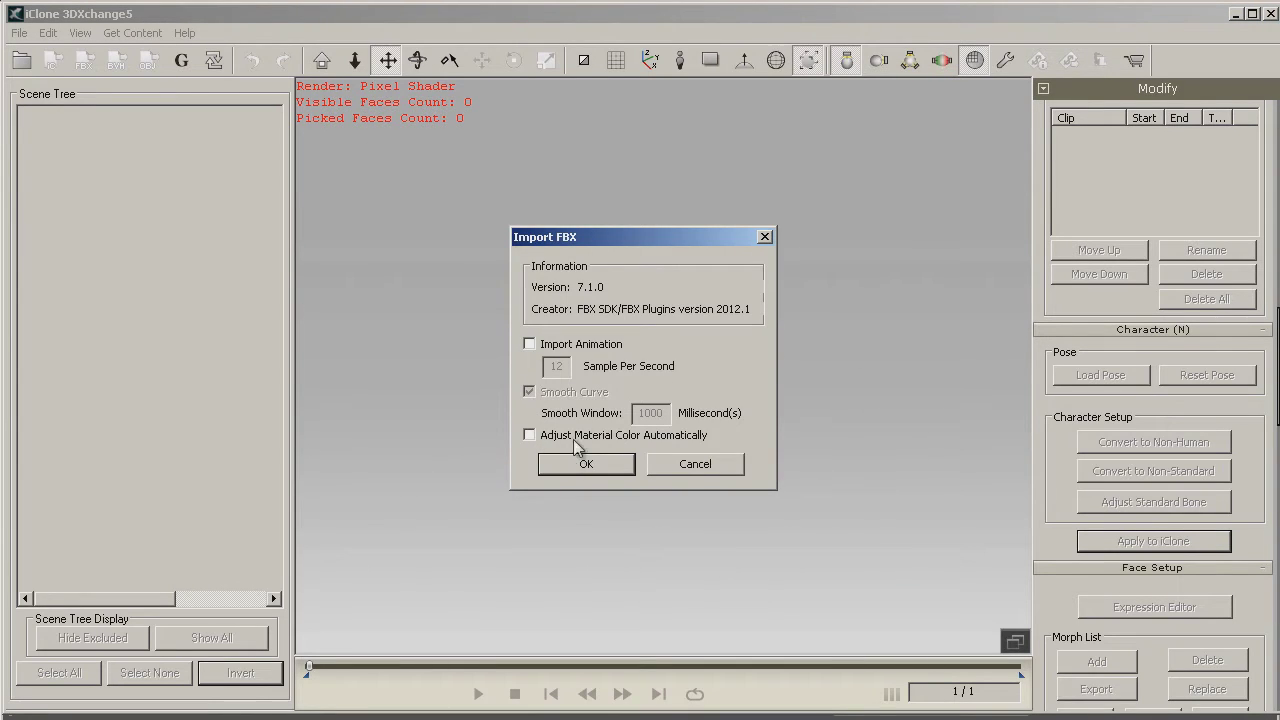
left_click(584, 465)
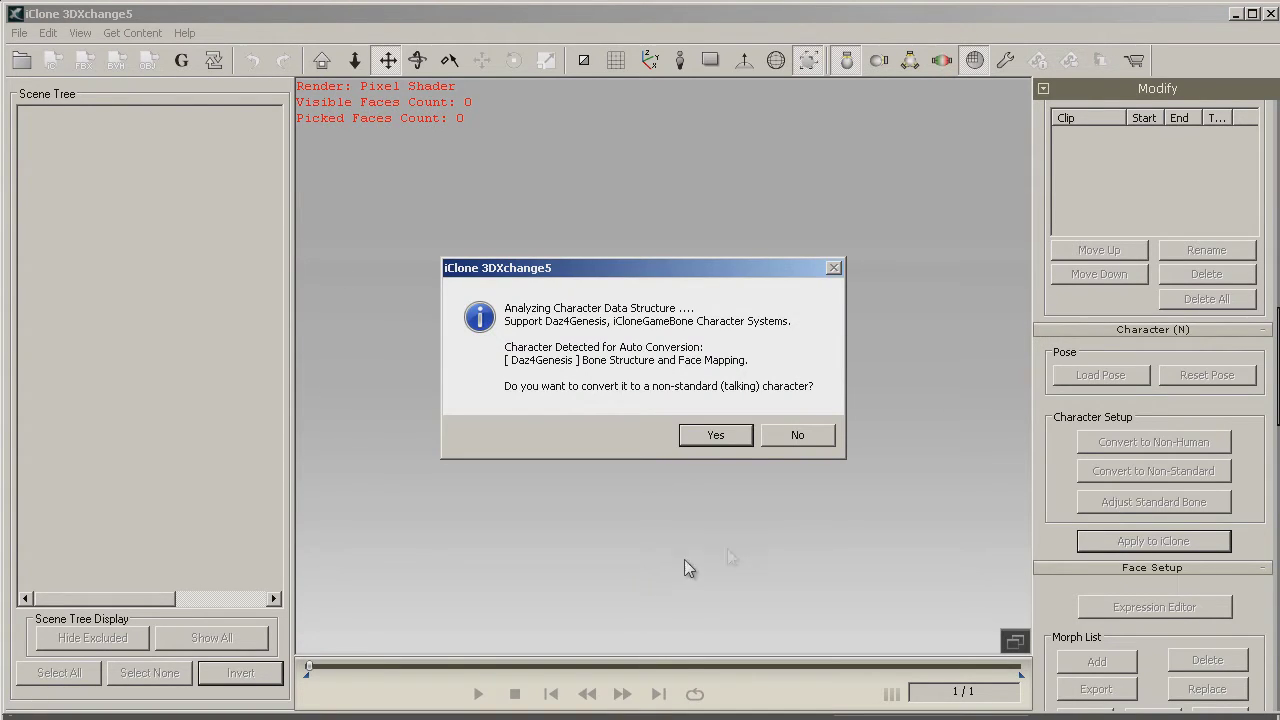
left_click(714, 437)
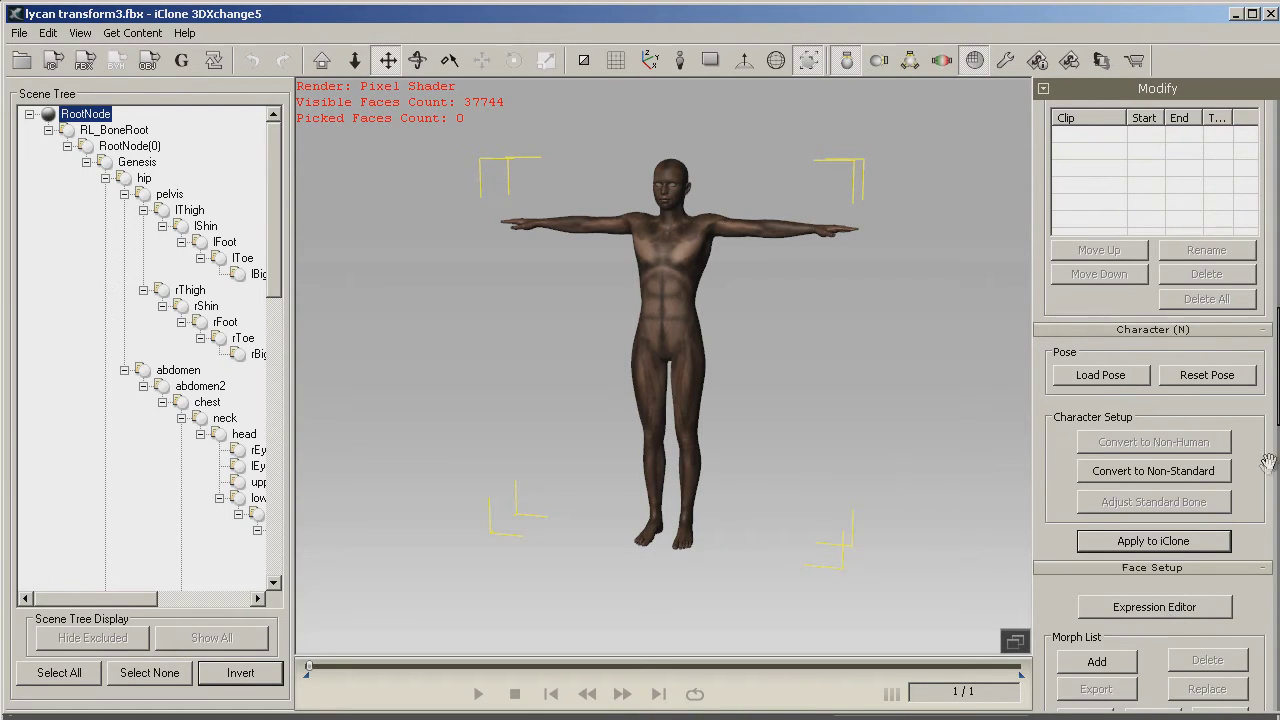
left_click_drag(1276, 393, 1120, 437)
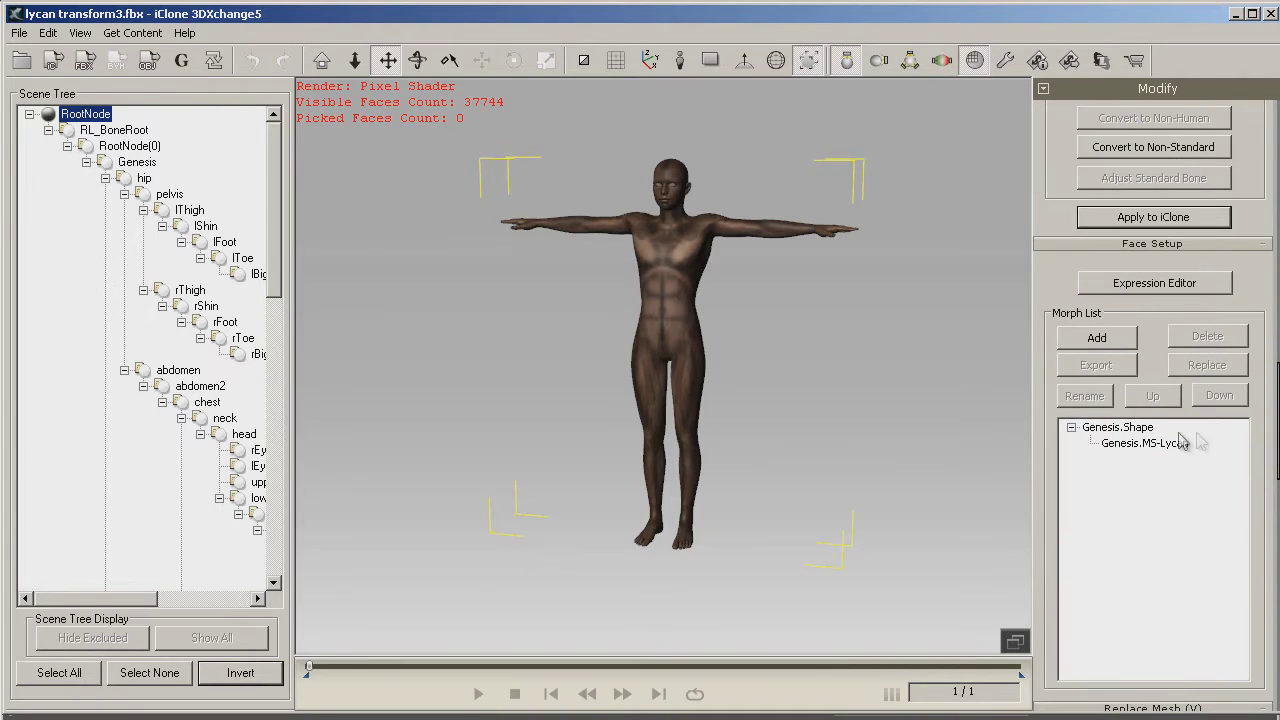
left_click(1150, 443)
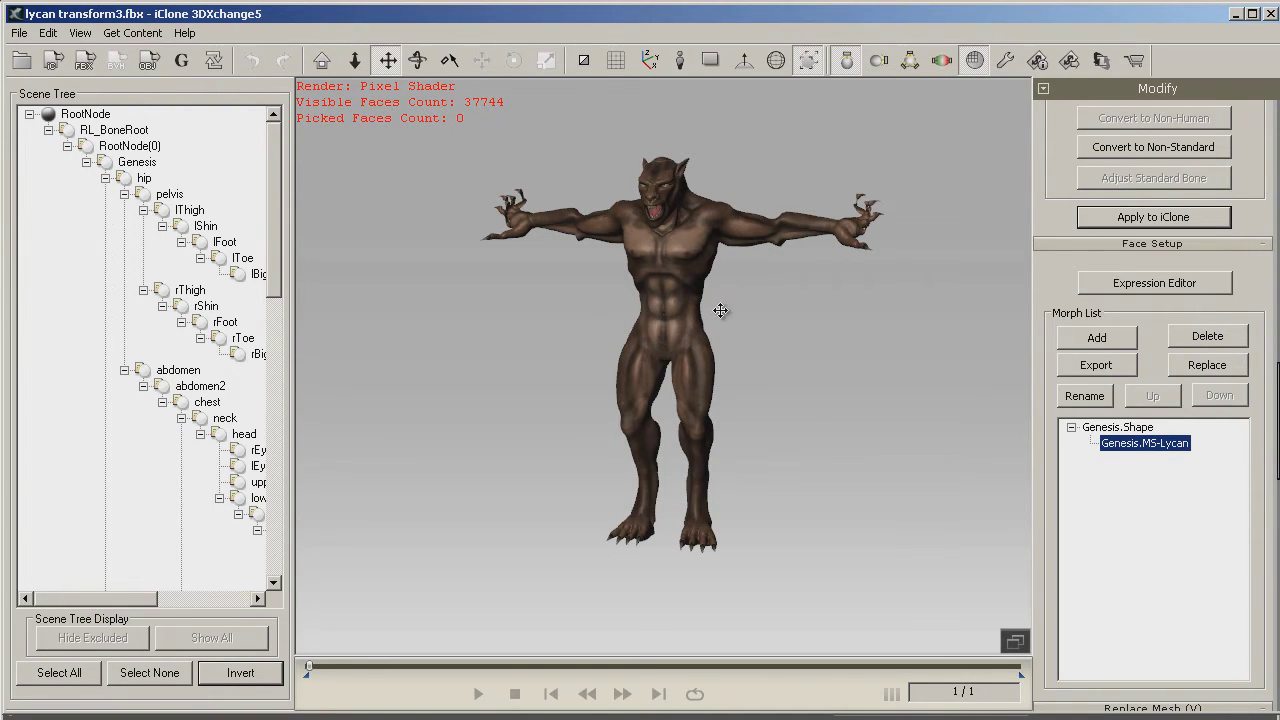
left_click(1118, 428)
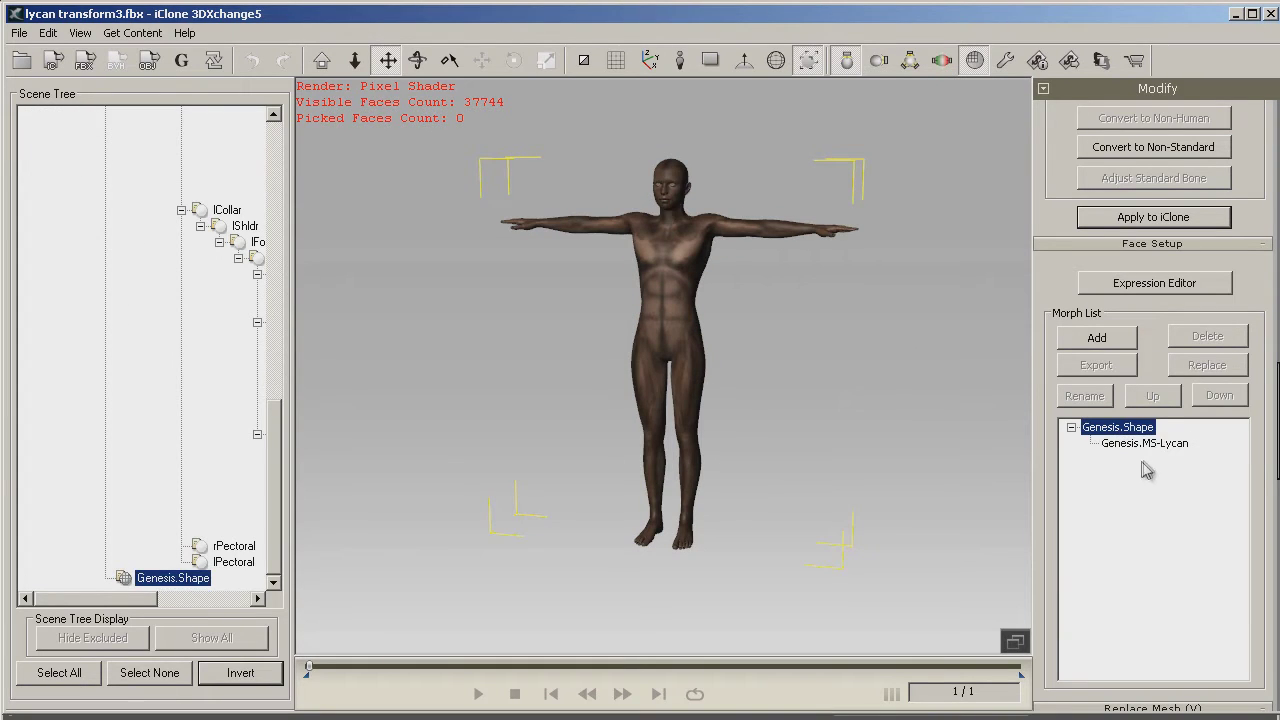
left_click(1146, 444)
left_click(1118, 427)
left_click(1137, 289)
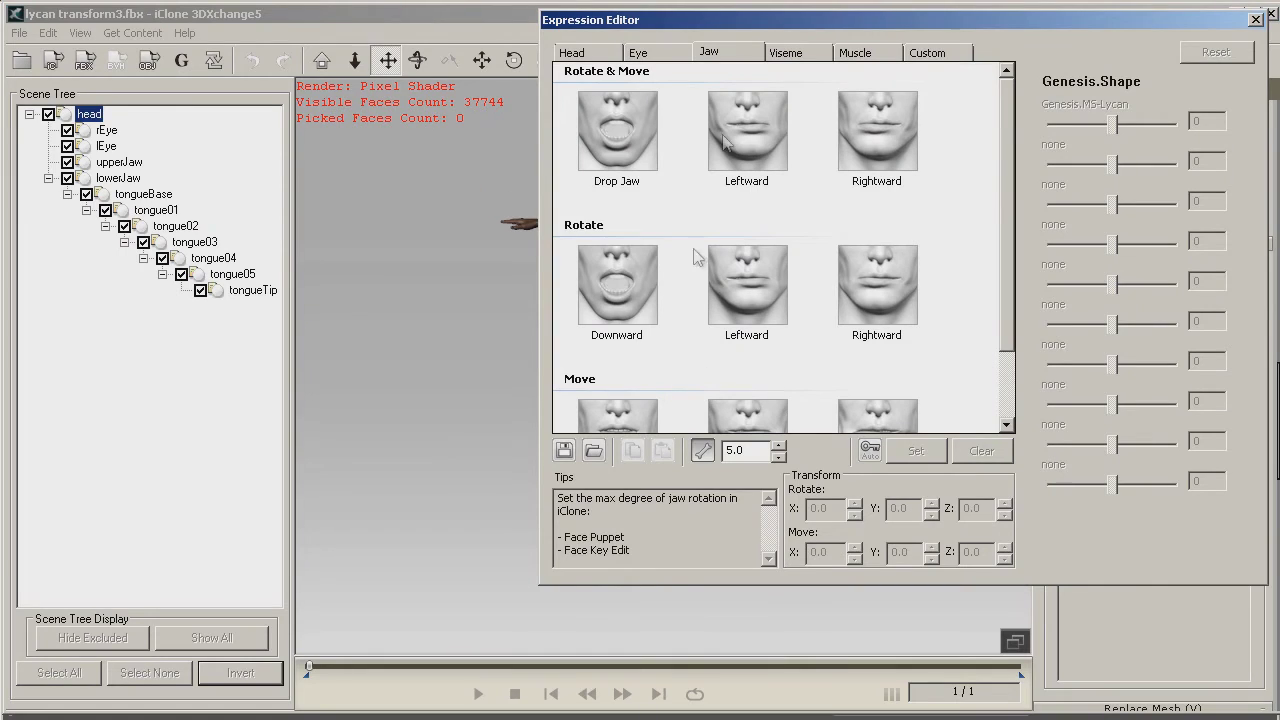
Browse the Expression Editor's Viseme, Eye, Head, Muscle and Custom tabs
left_click(818, 58)
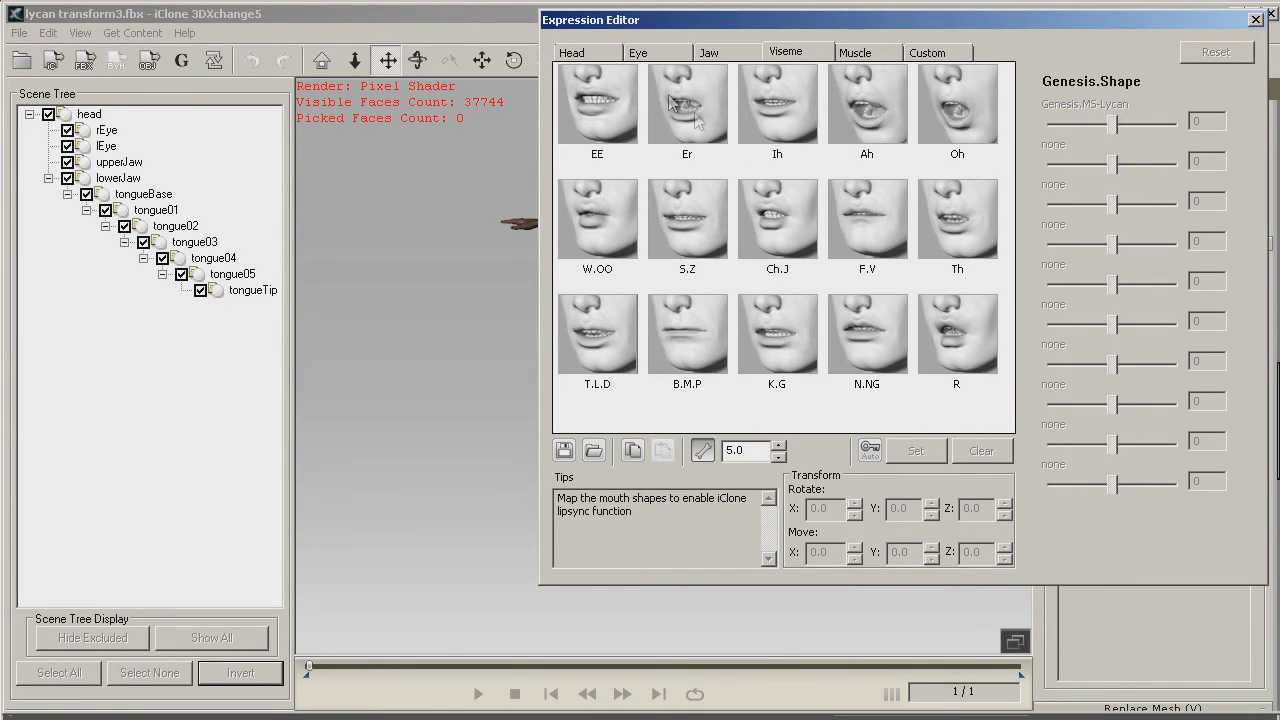
left_click(648, 56)
left_click(597, 58)
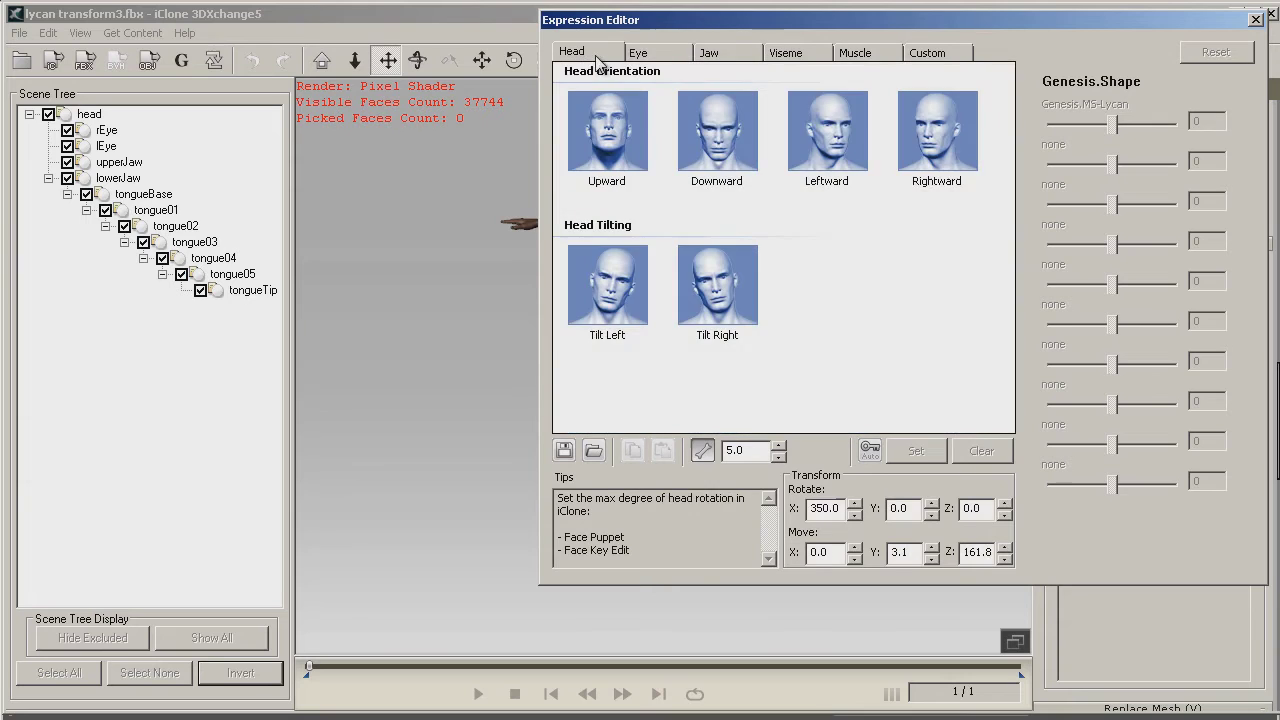
left_click(797, 60)
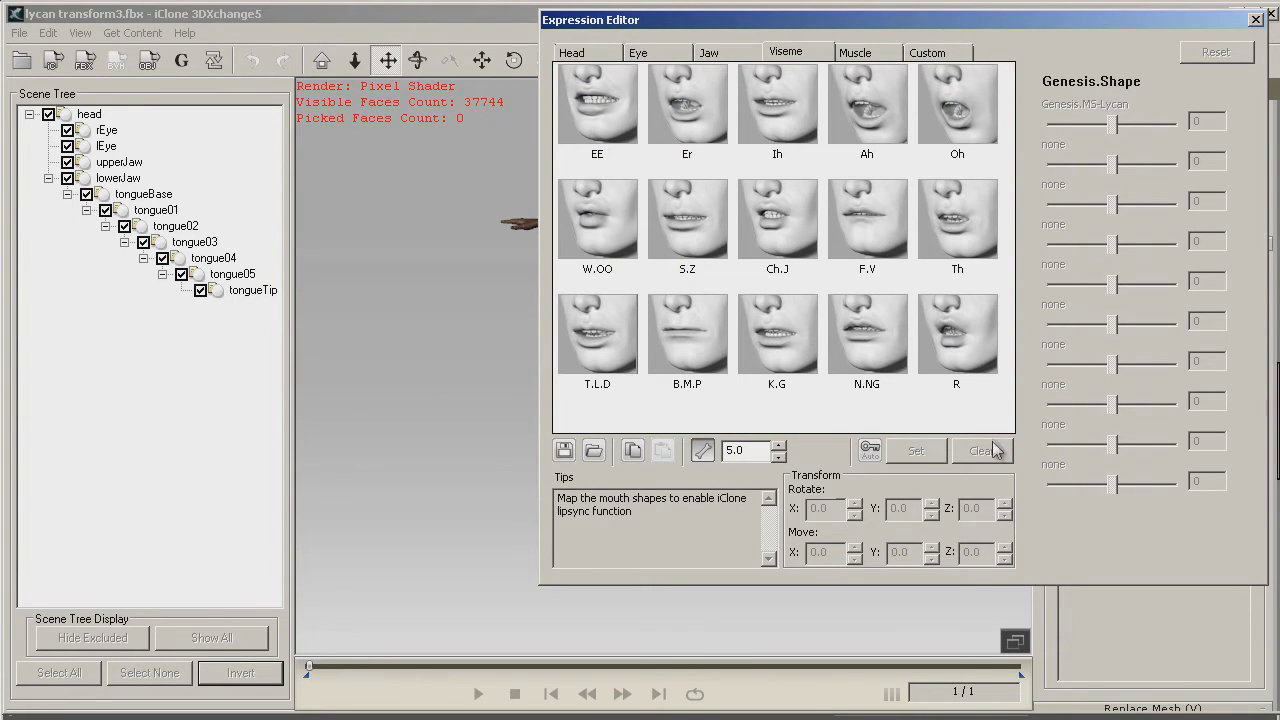
left_click(877, 58)
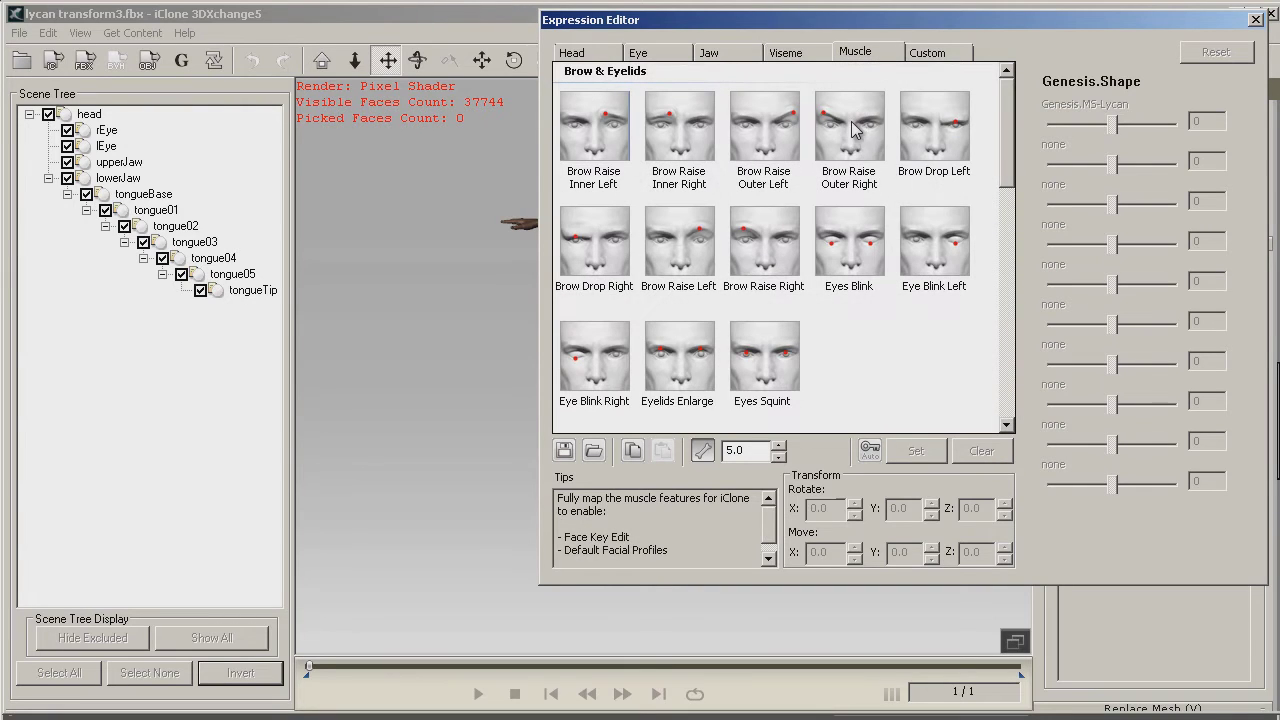
left_click(947, 55)
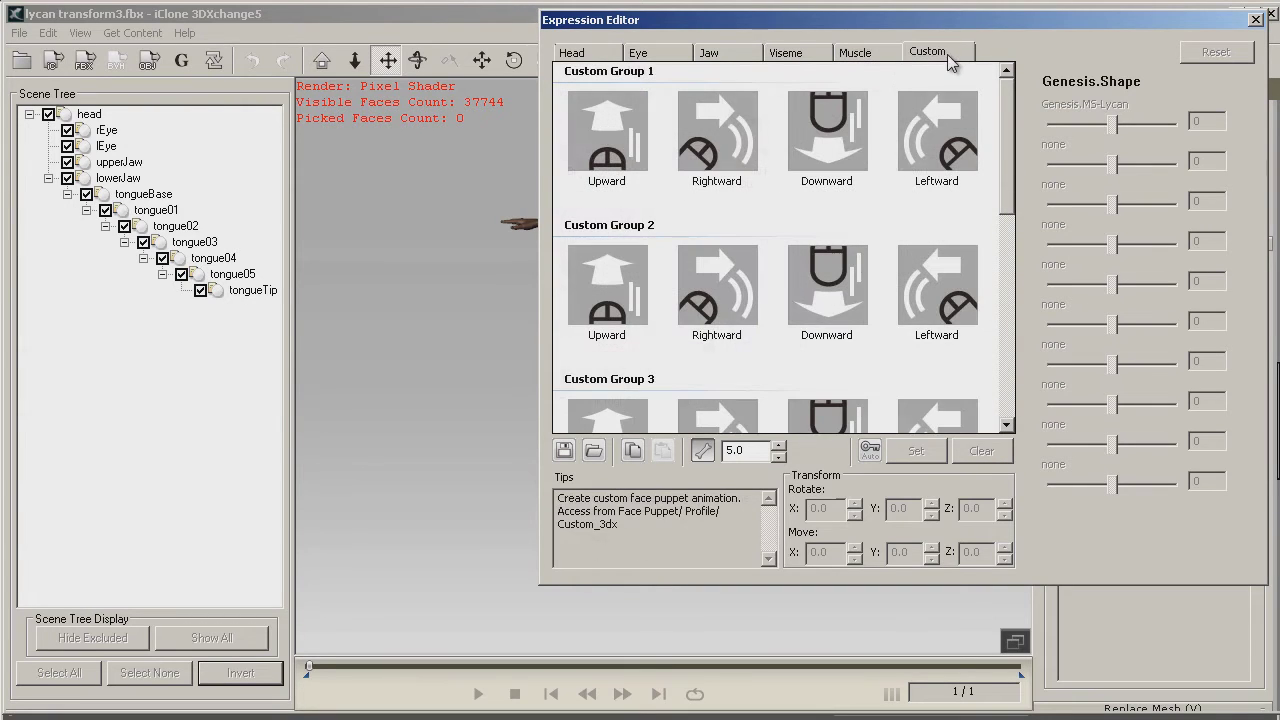
Set the Custom Group 1 Rightward pose to Genesis.MS-Lycan at 100
left_click(722, 153)
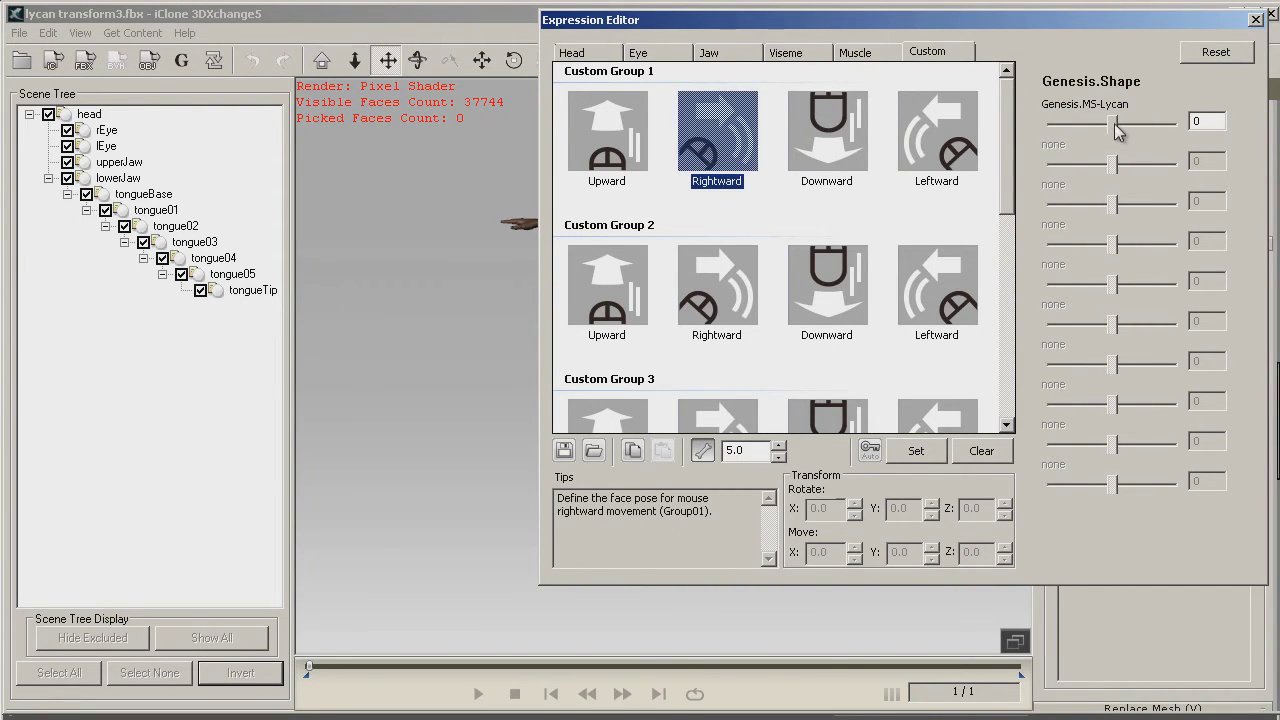
left_click_drag(1115, 128, 1190, 123)
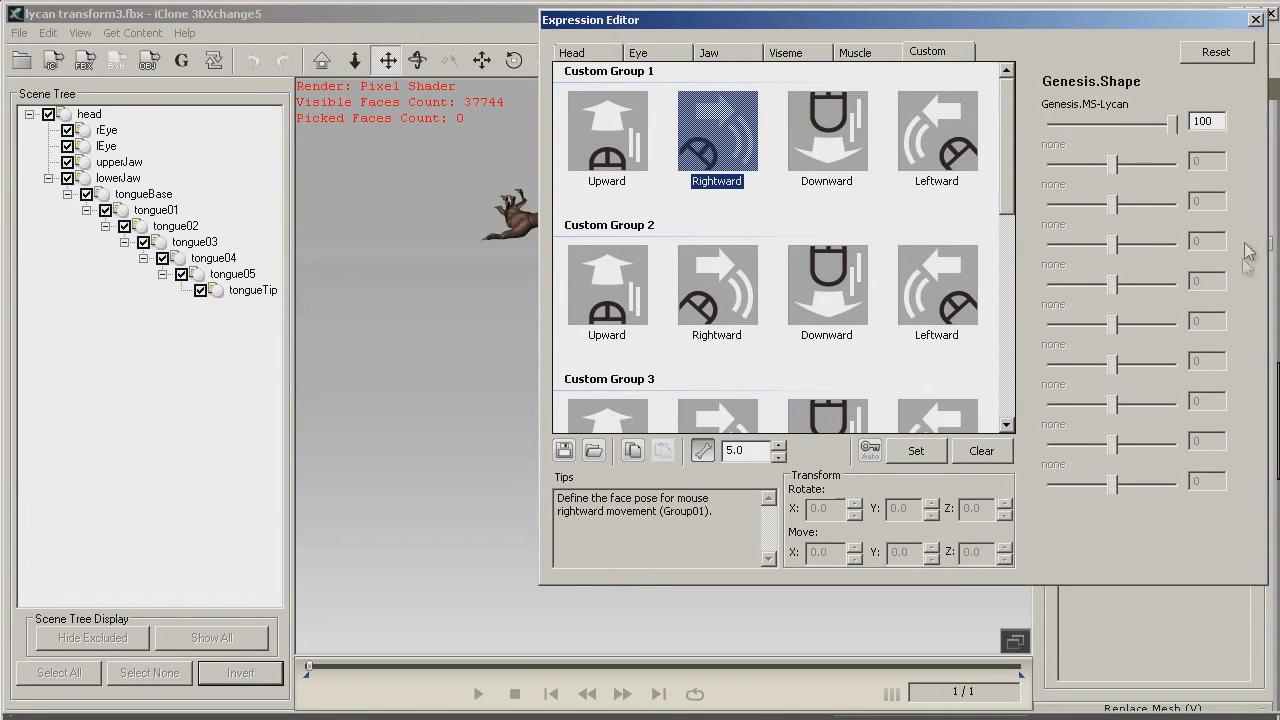
left_click(916, 452)
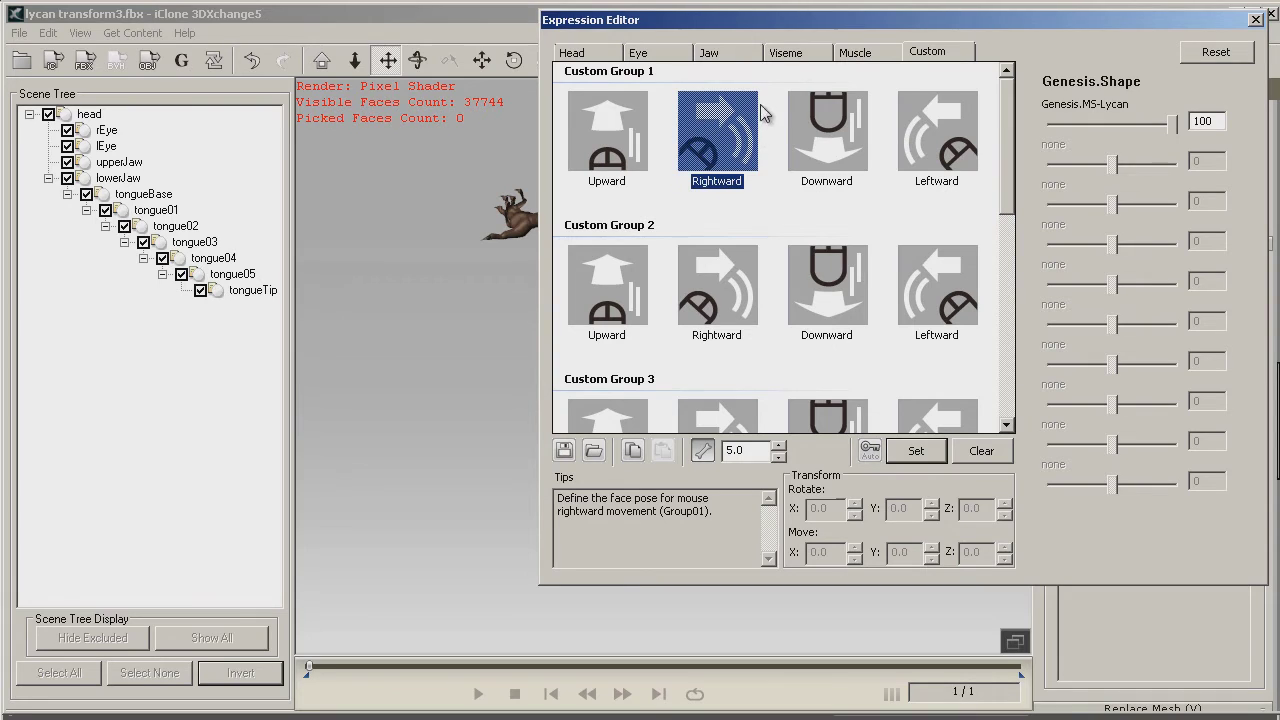
Map Genesis.MS-Lycan at 100 to the Jaw tab's Drop Jaw pose, then close the editor
left_click(719, 58)
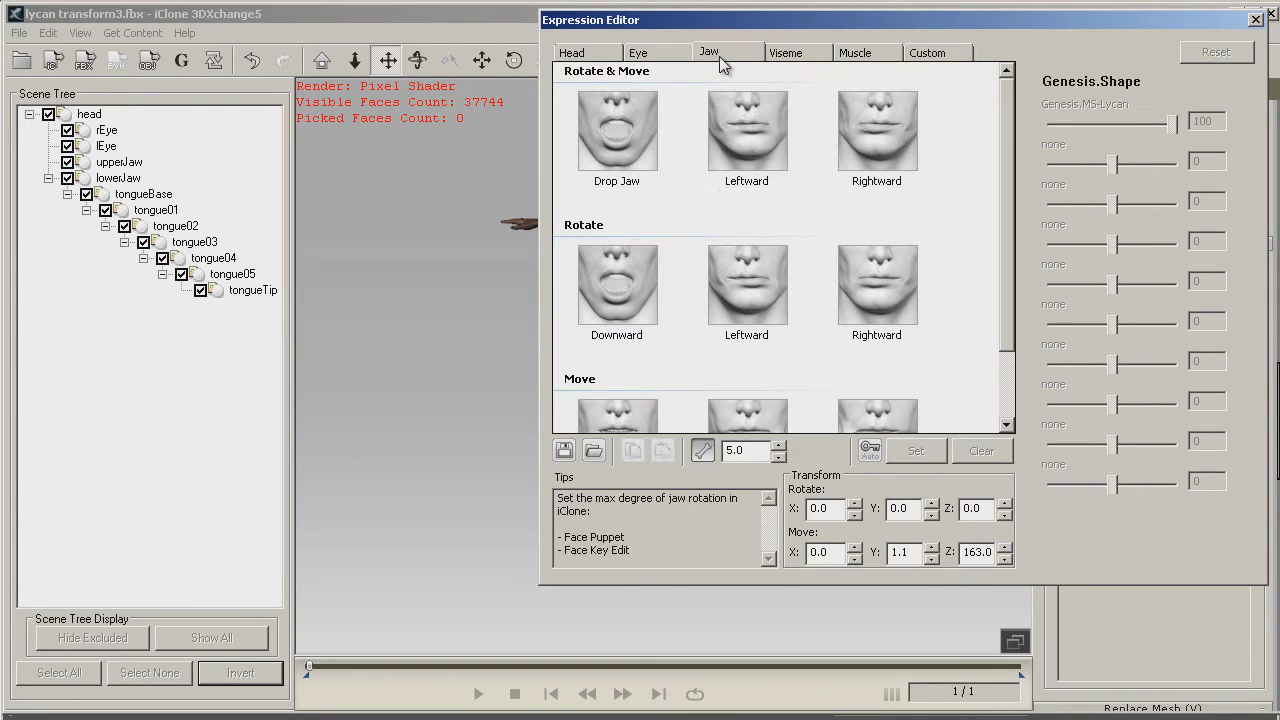
left_click(626, 168)
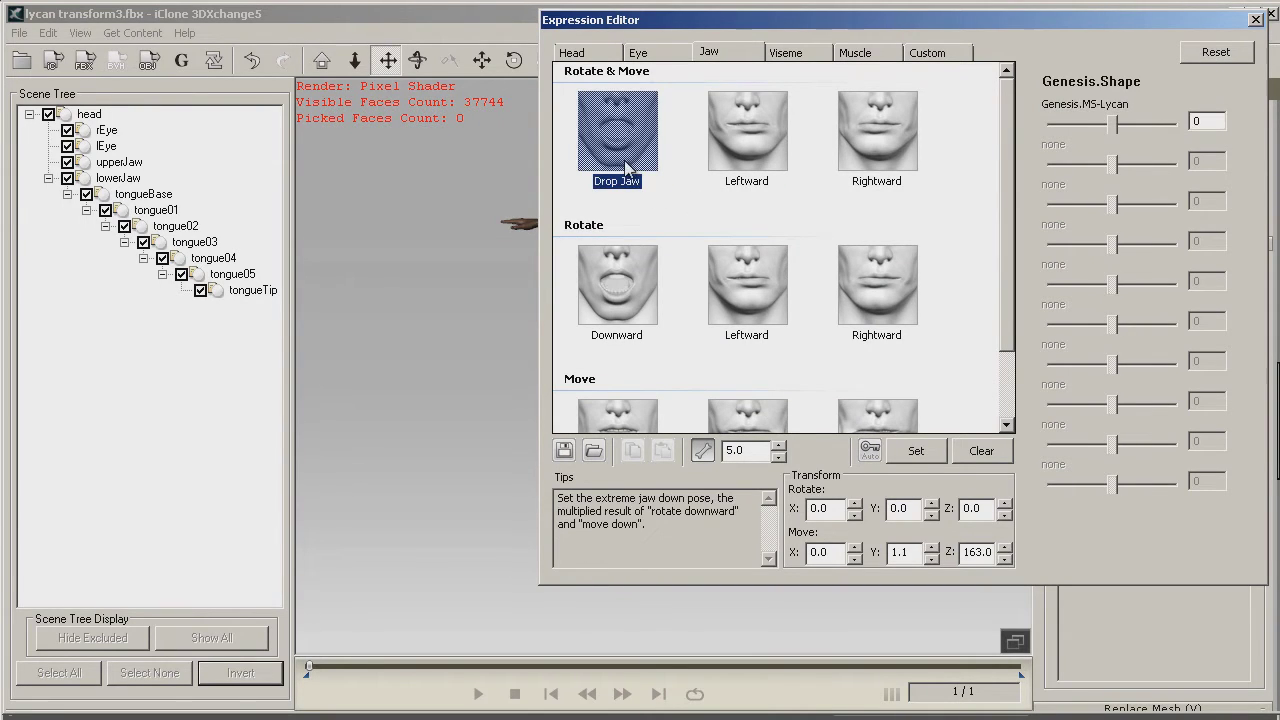
left_click_drag(1118, 125, 1200, 128)
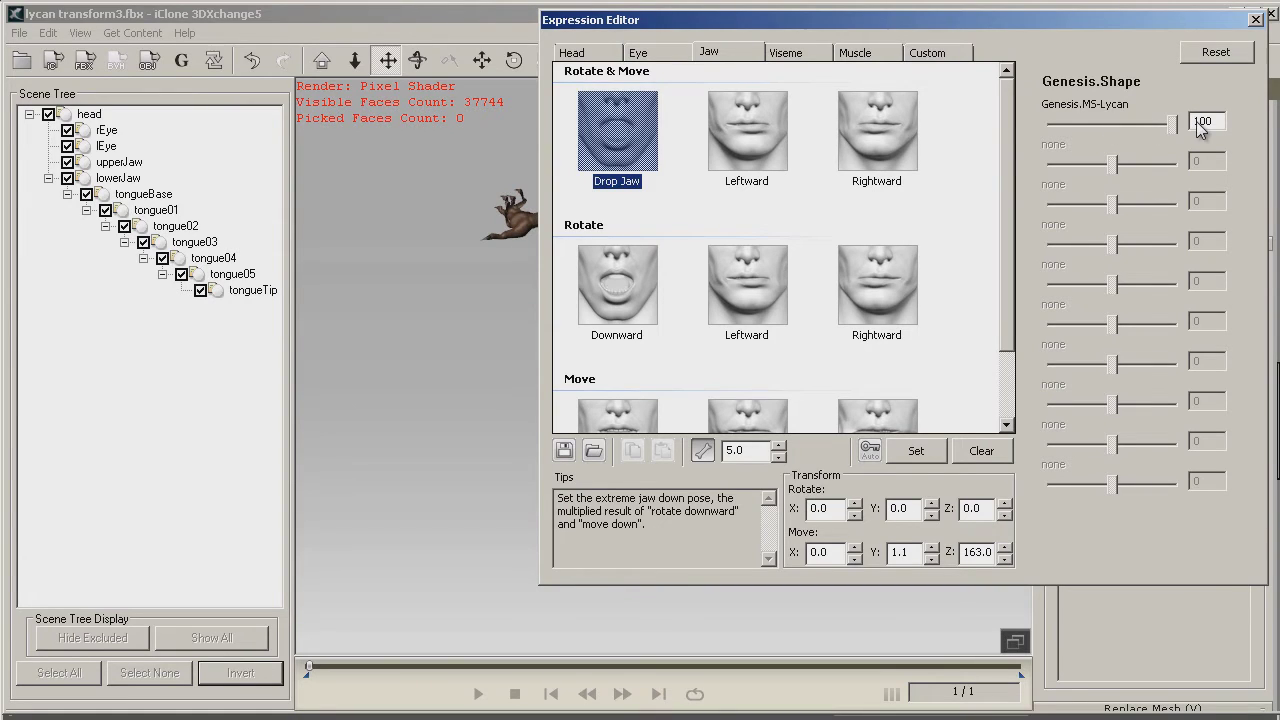
left_click(918, 451)
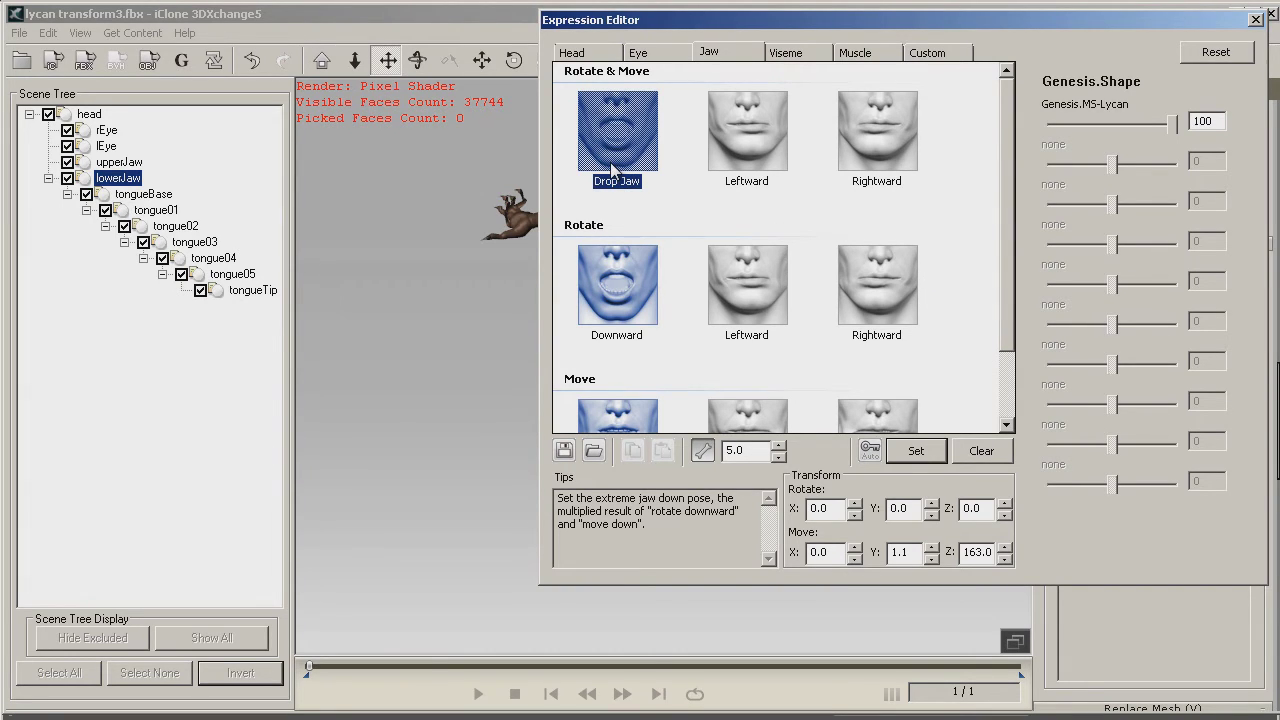
left_click(921, 50)
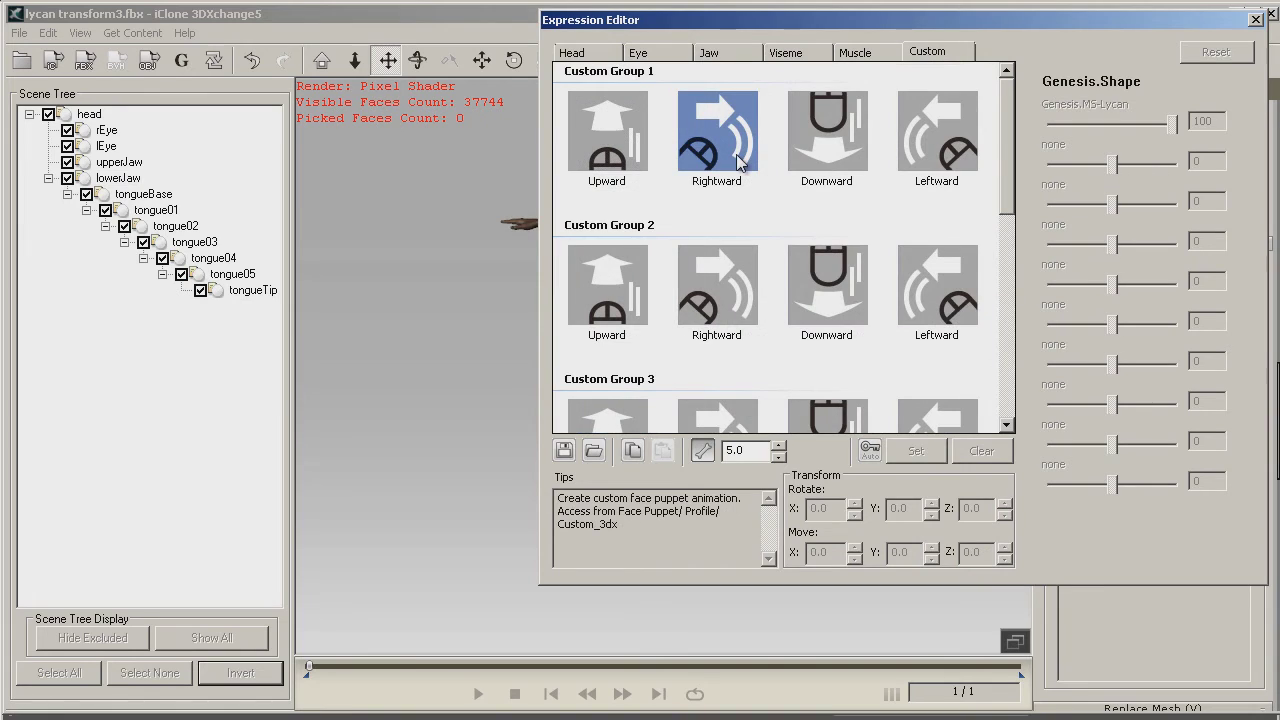
left_click(1255, 23)
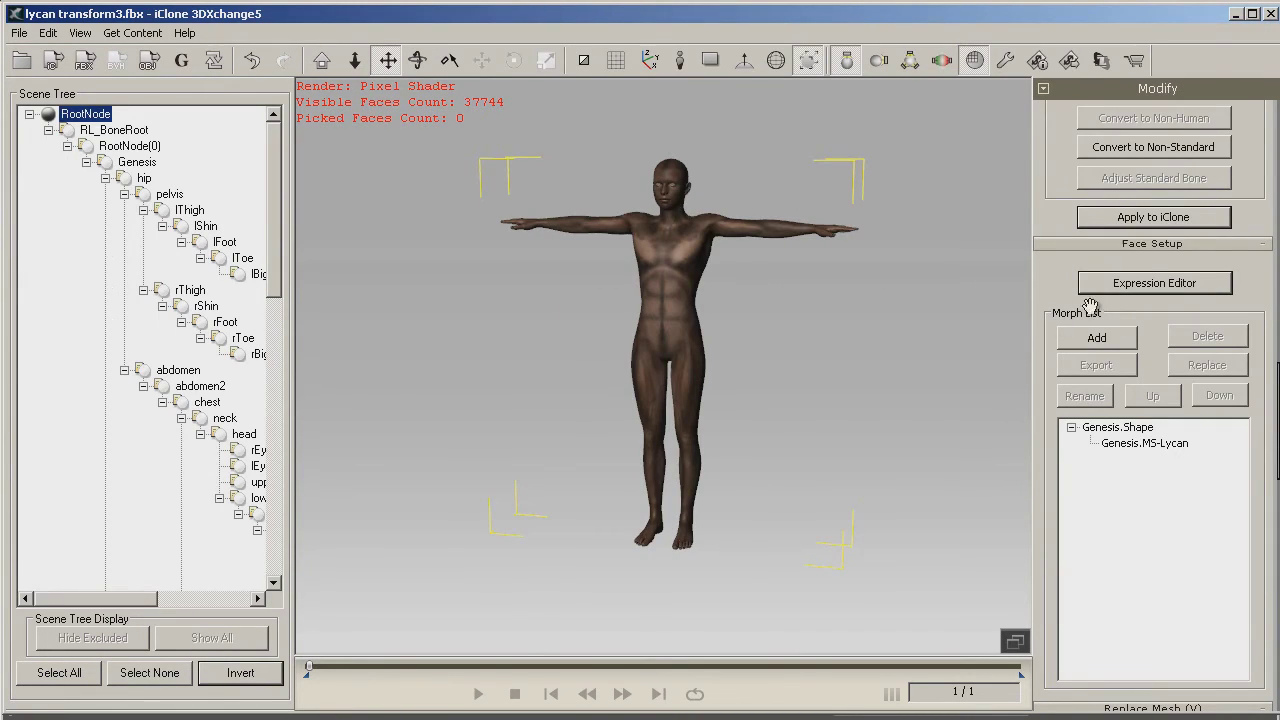
Apply the converted Genesis figure to iClone and open the Facial Animation Puppeteering Panel
left_click(1155, 217)
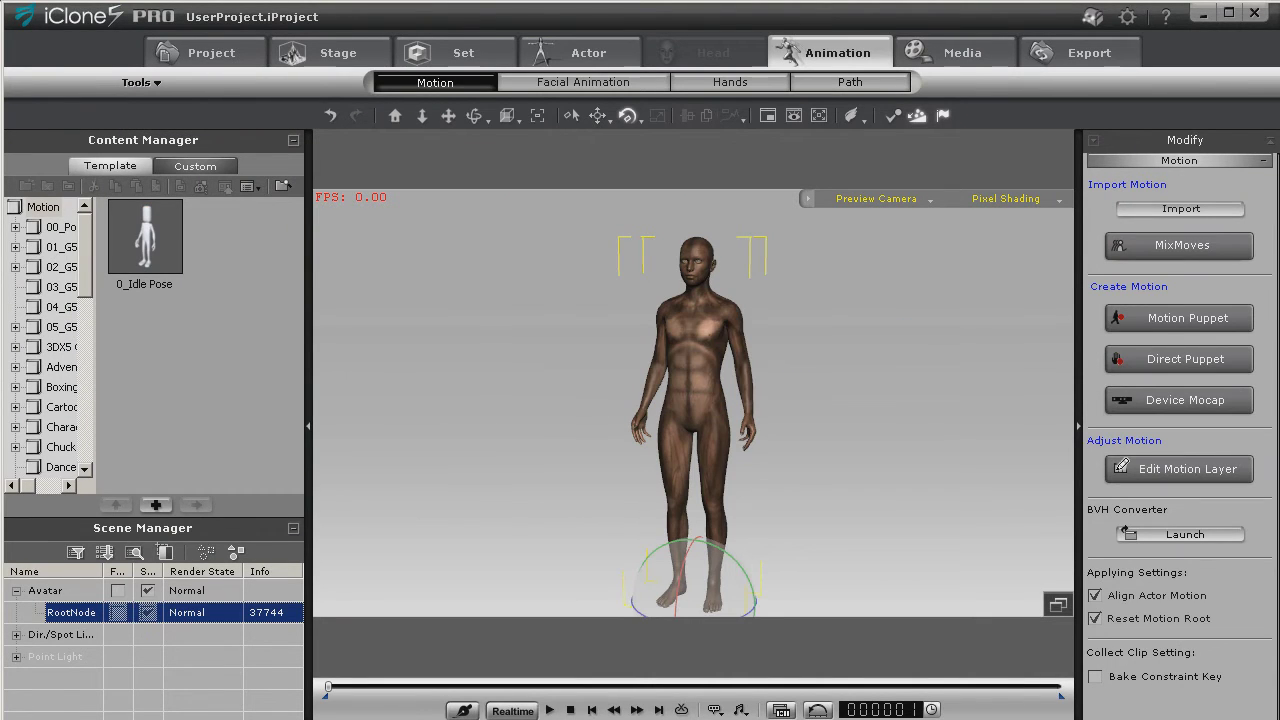
left_click(583, 82)
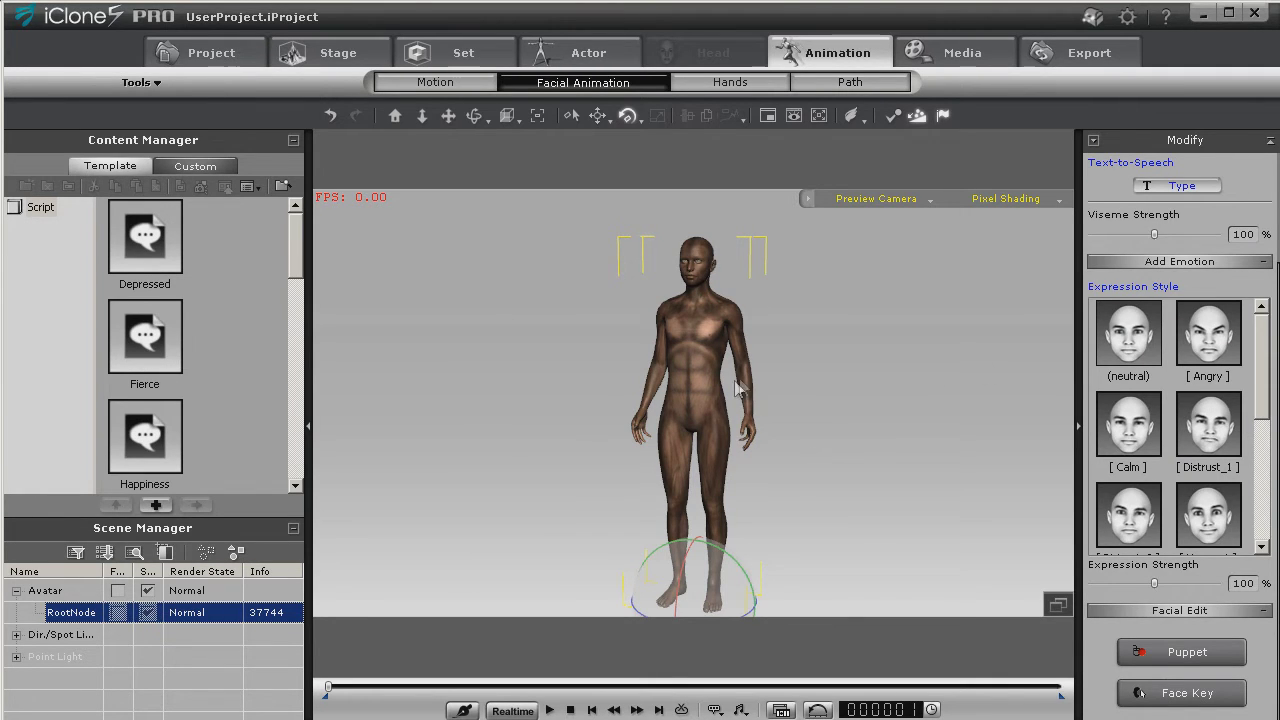
left_click(1187, 652)
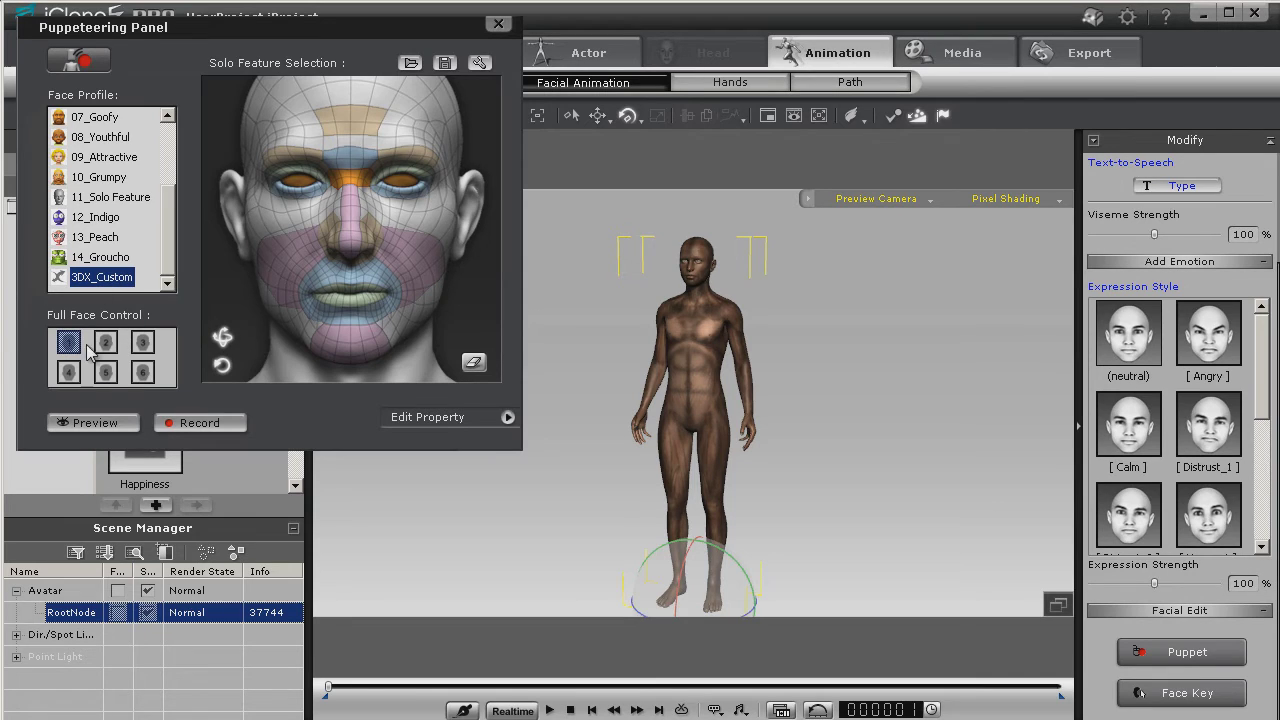
Preview the 3DX_Custom facial puppet morphing the figure into the werewolf, twice
left_click(93, 423)
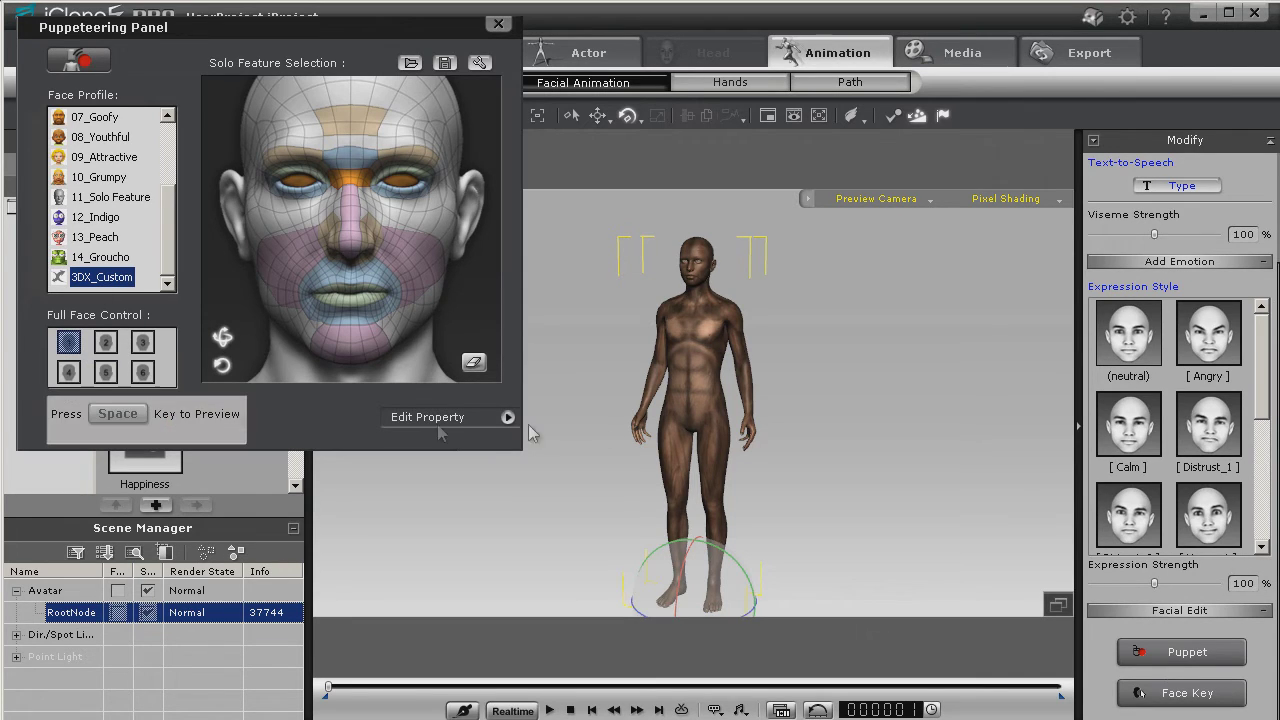
key("space")
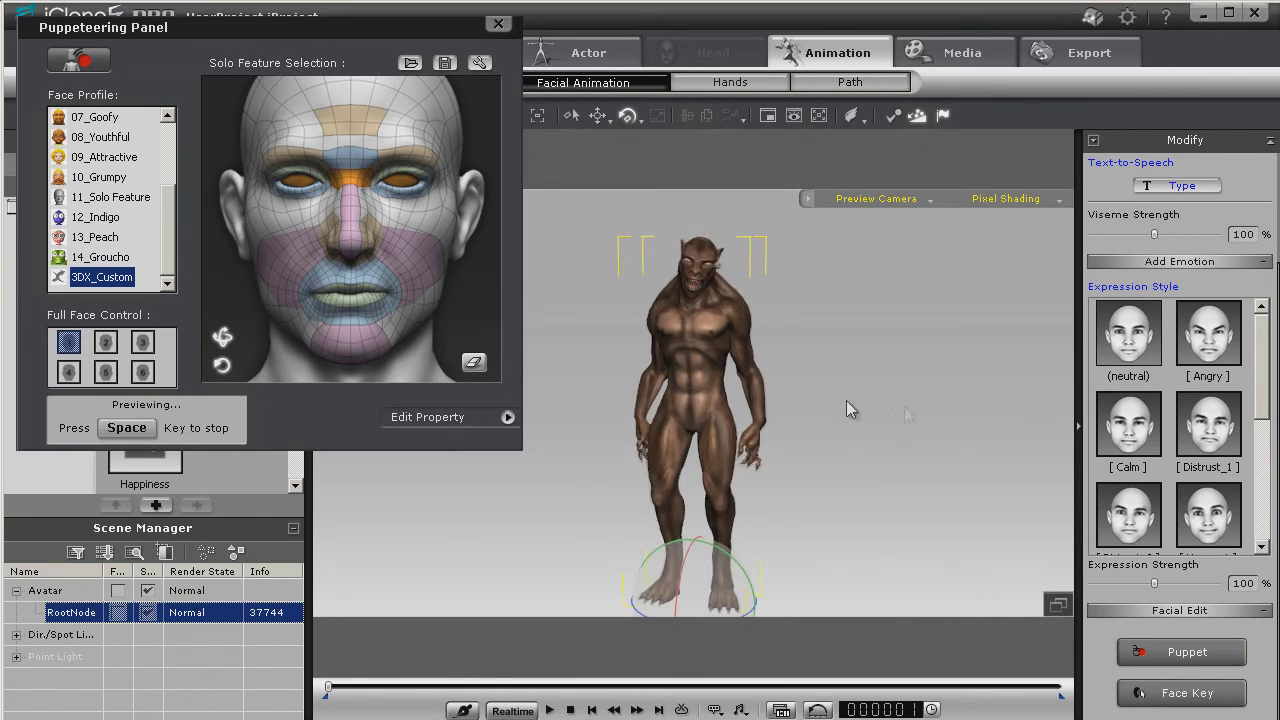
key("space")
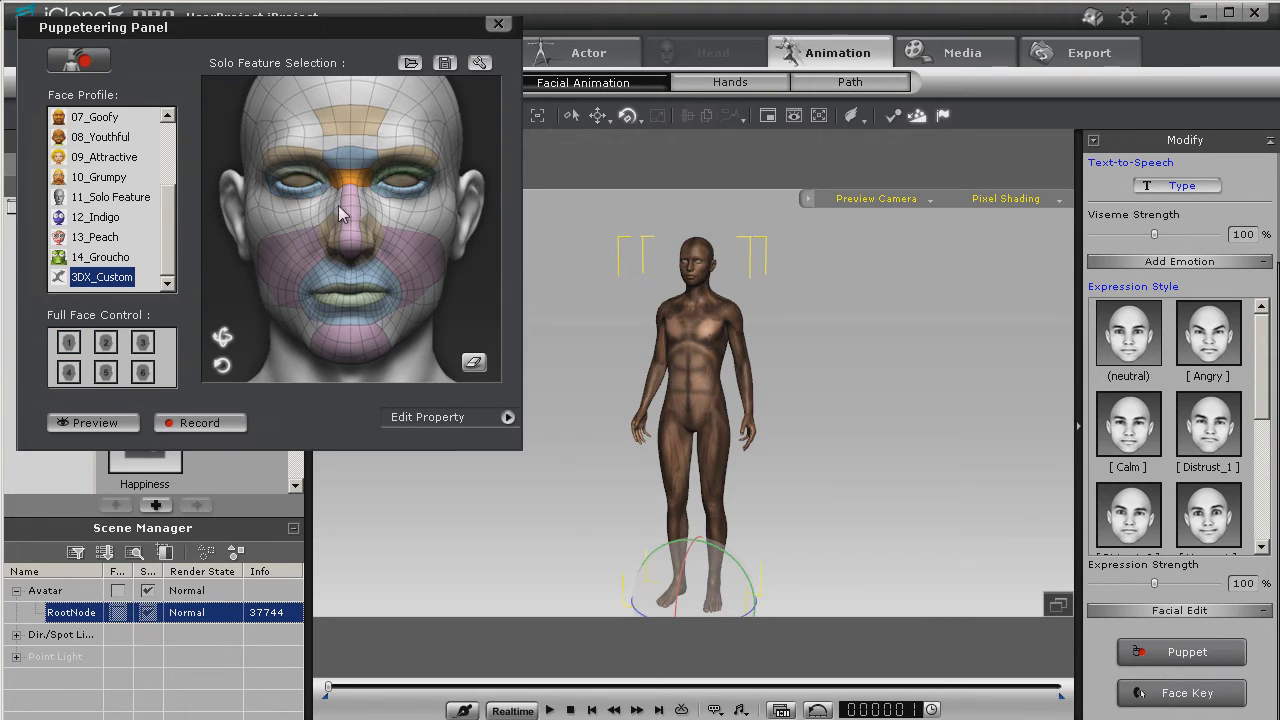
key("space")
key("space")
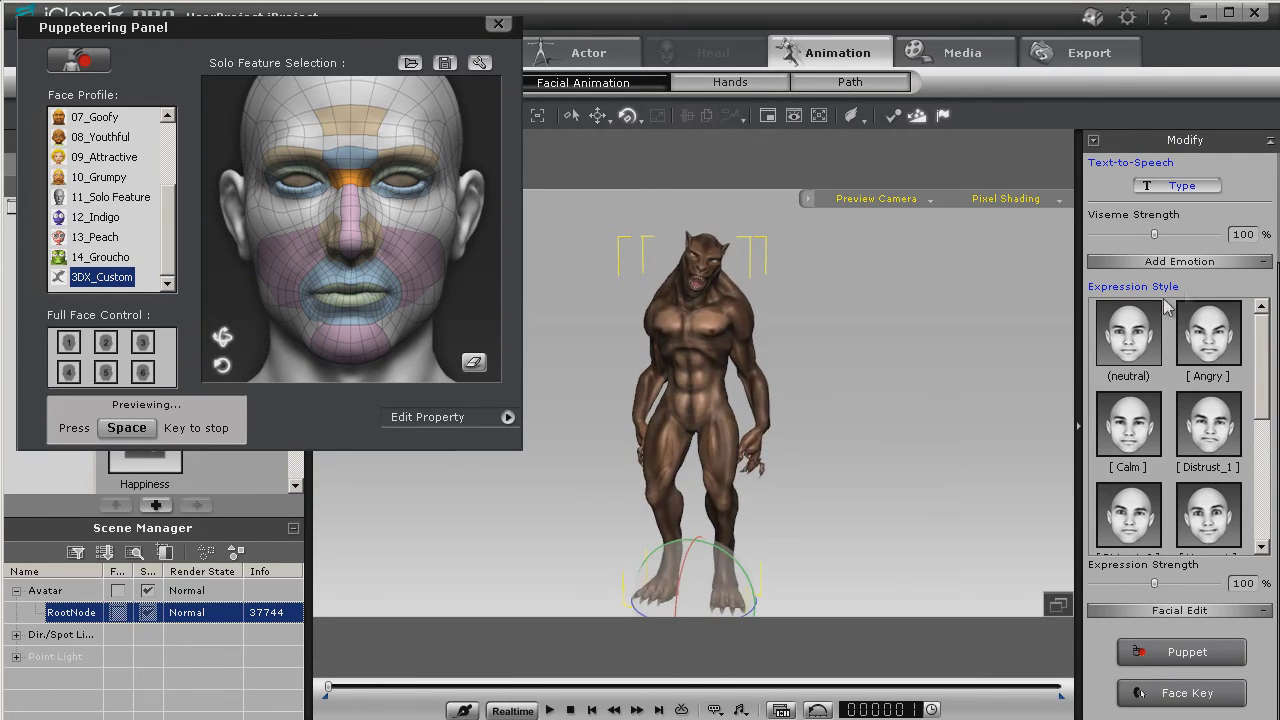
key("space")
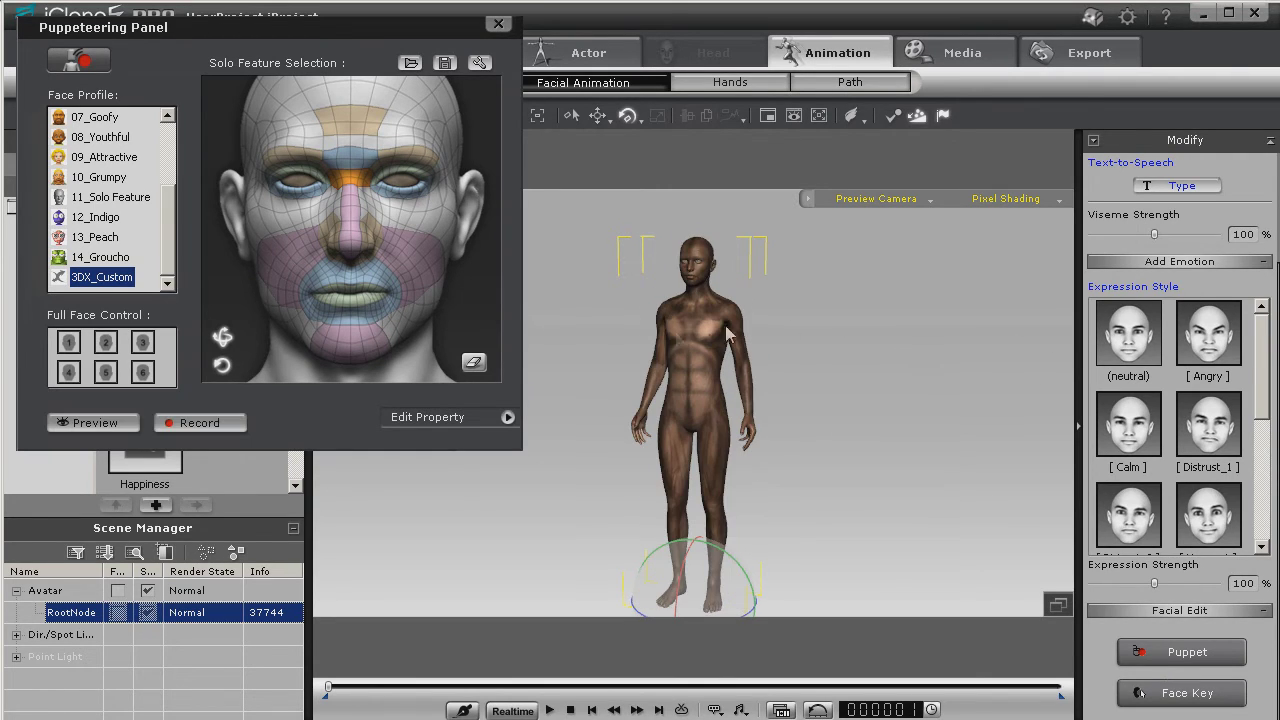
Record a facial puppet take of the werewolf morph and close the Puppeteering Panel
left_click(200, 423)
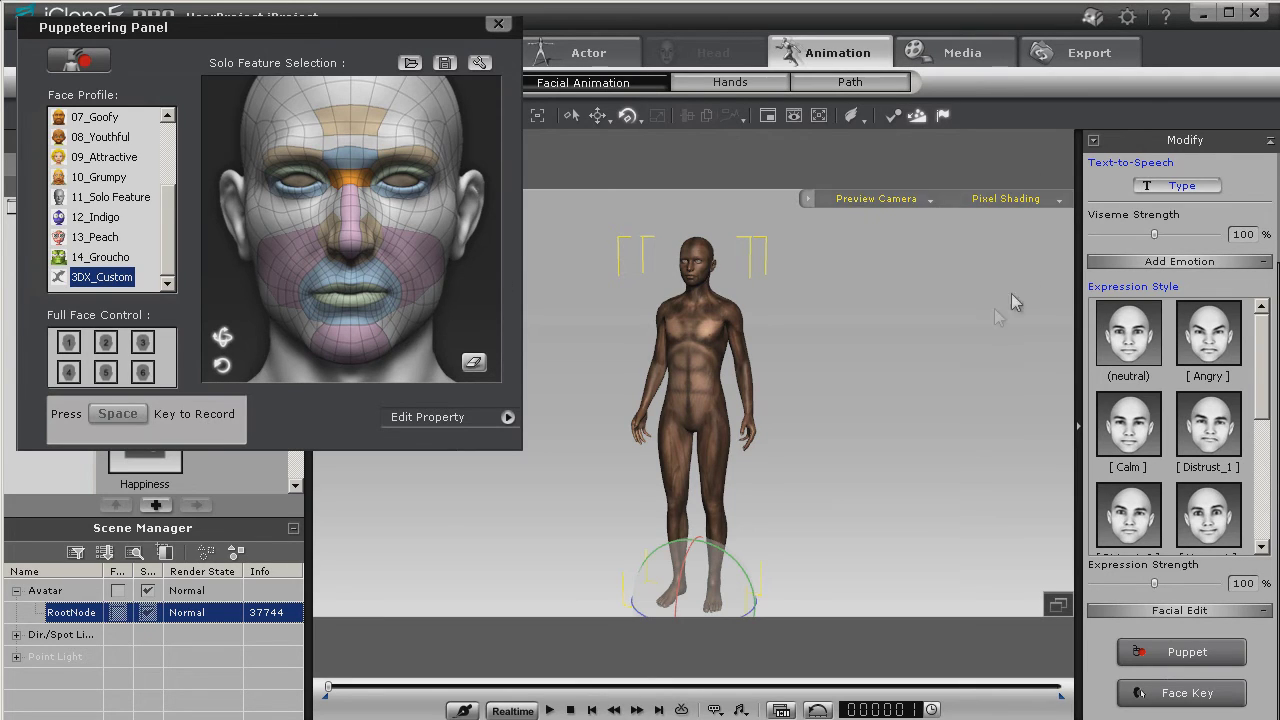
key("space")
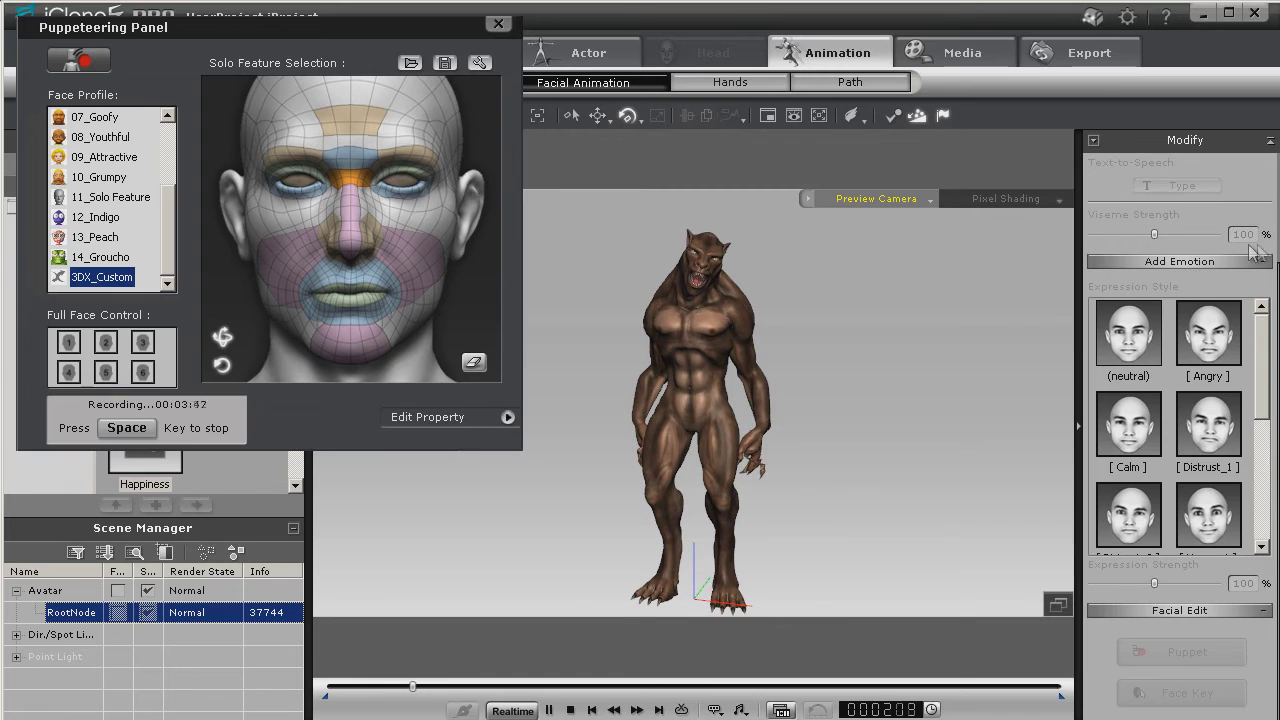
key("space")
left_click(498, 24)
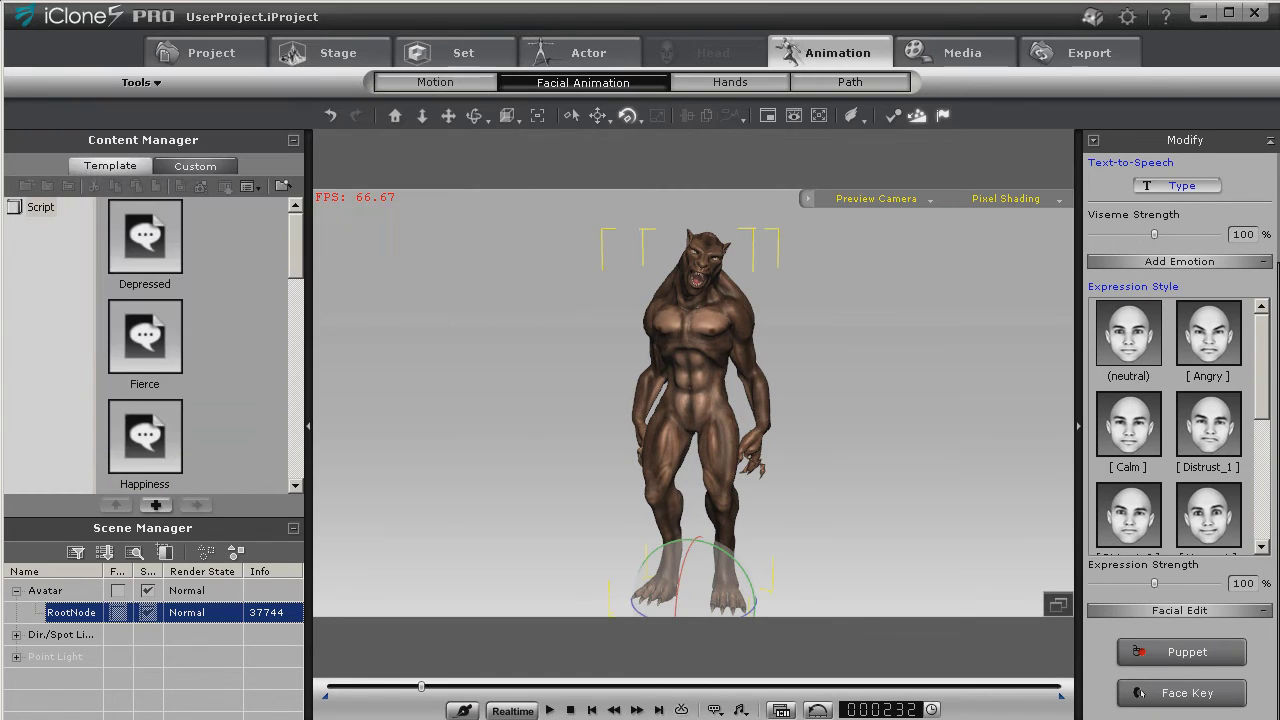
Rewind and play the werewolf take twice, then choose Remove All Animation on the avatar
left_click(593, 710)
left_click(550, 710)
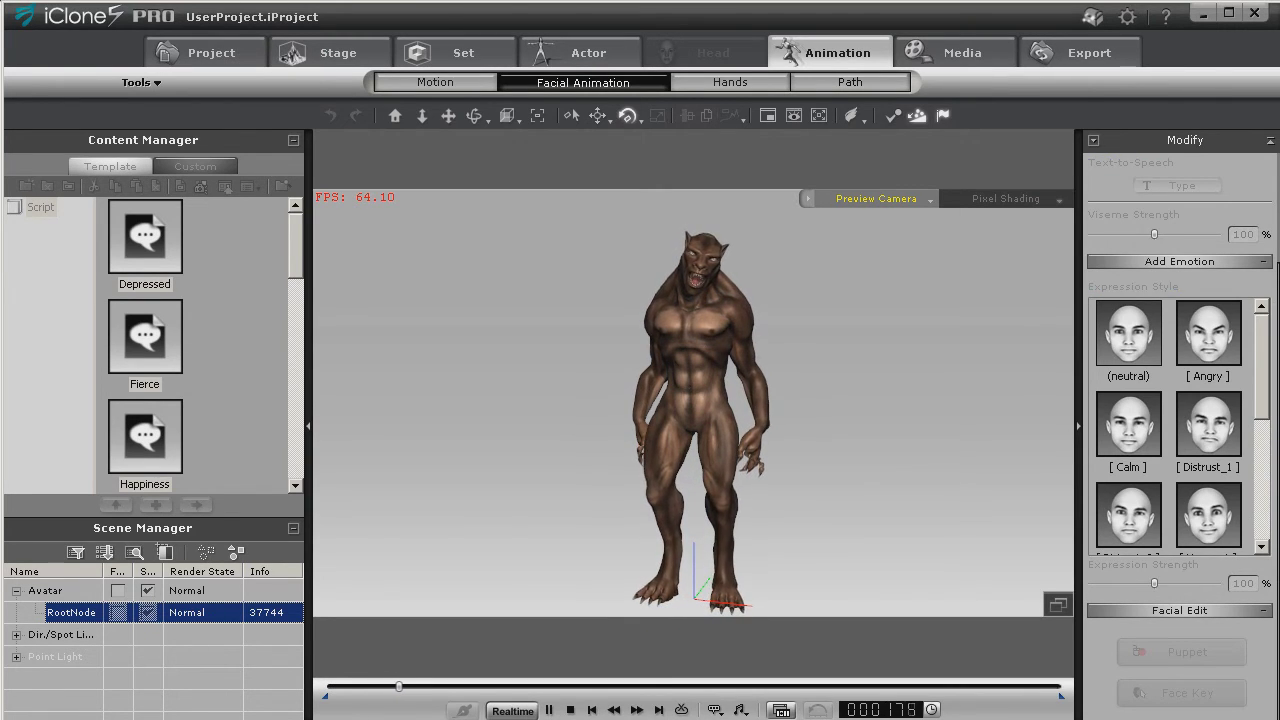
left_click(572, 710)
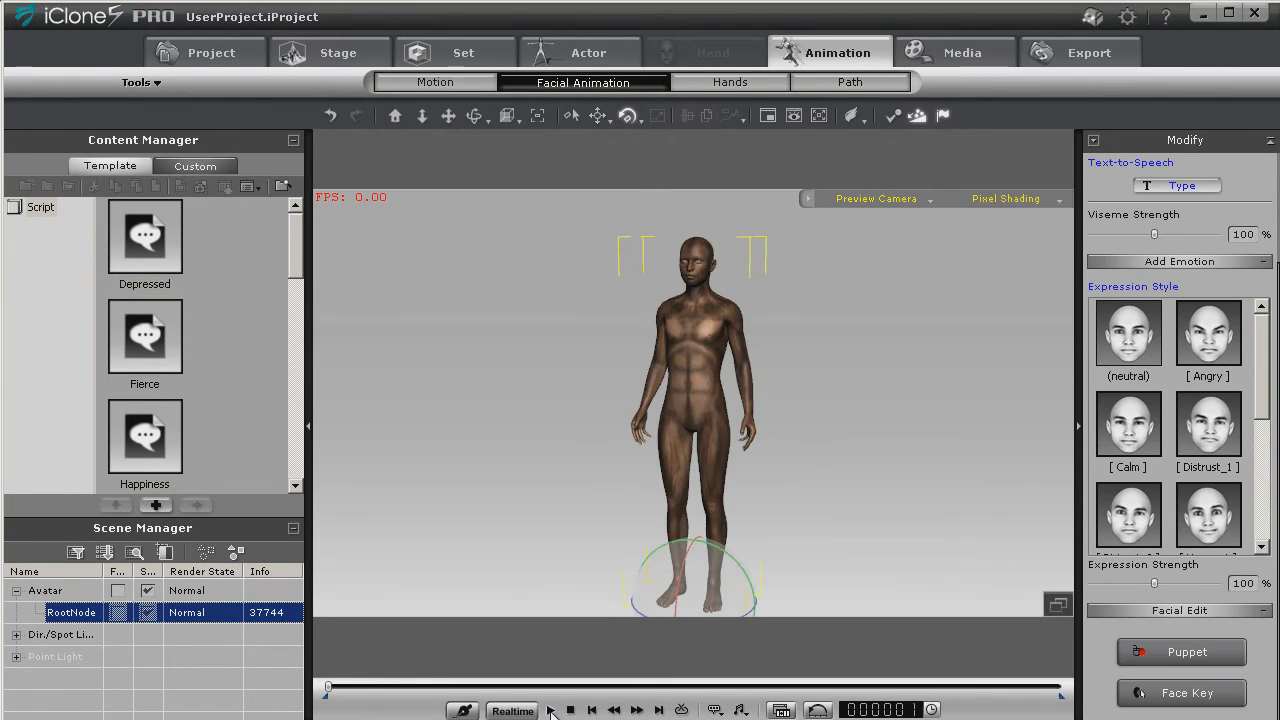
left_click(550, 710)
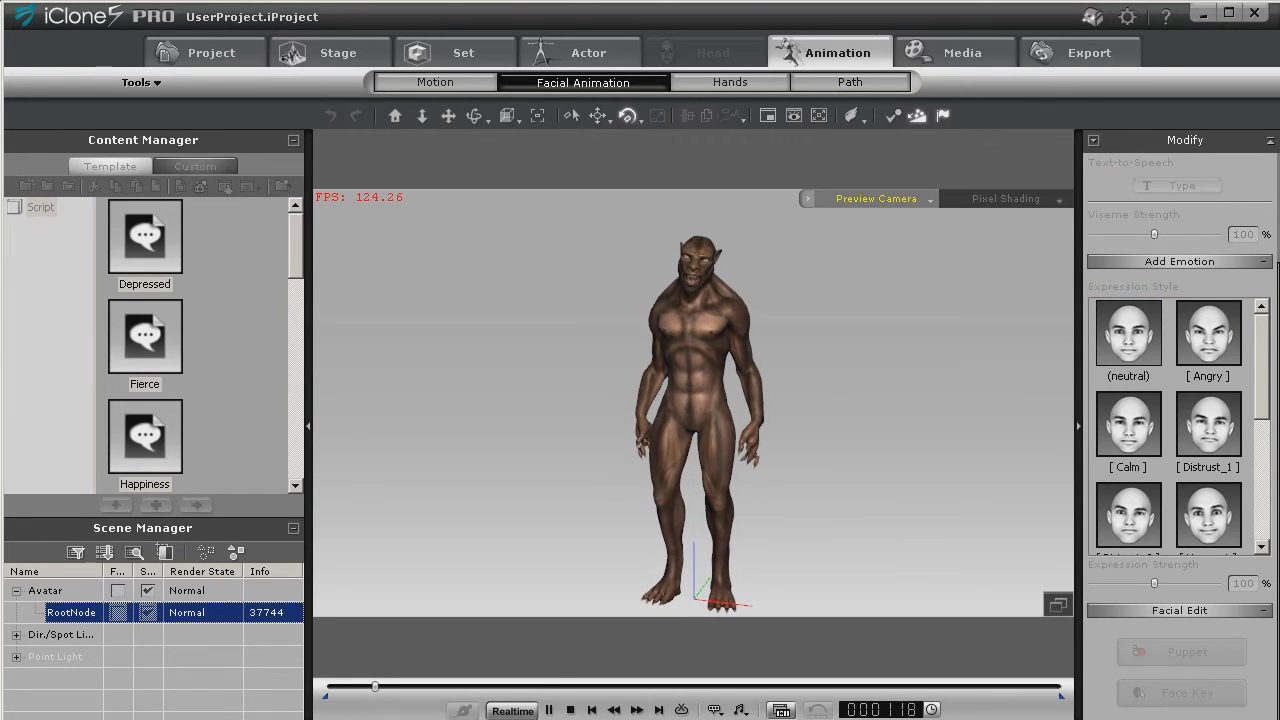
left_click(571, 710)
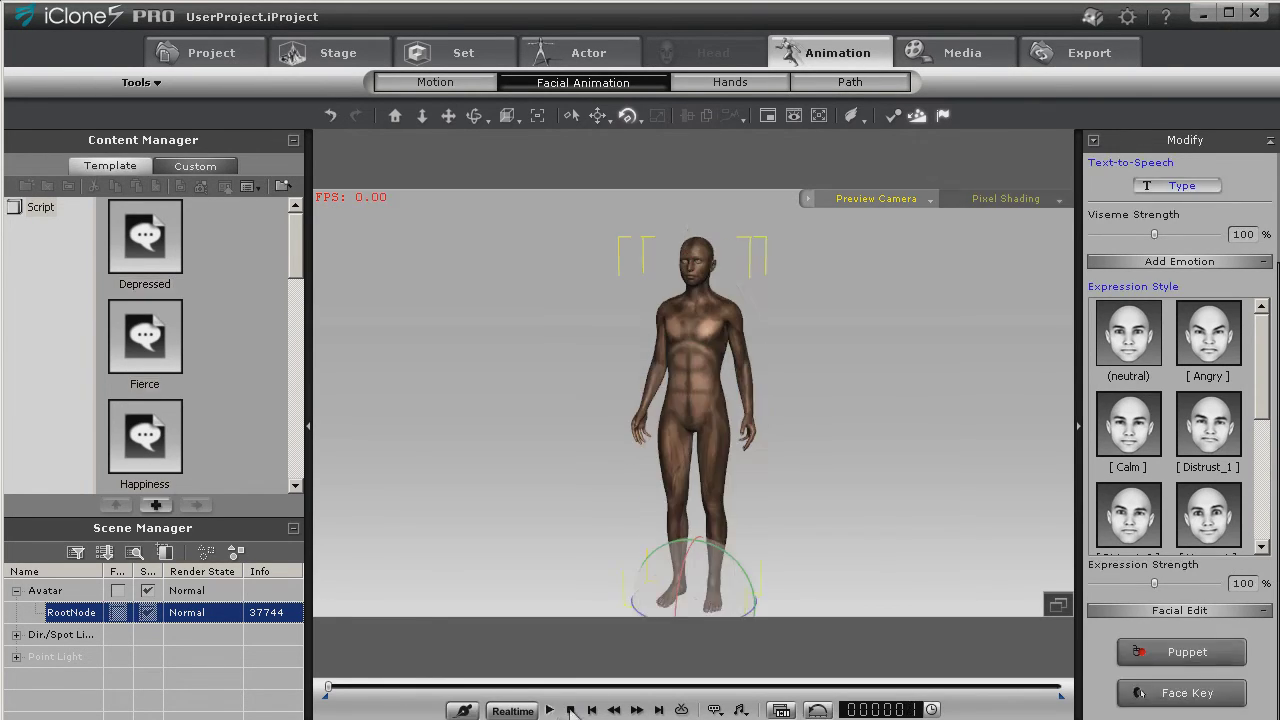
right_click(681, 322)
left_click(771, 465)
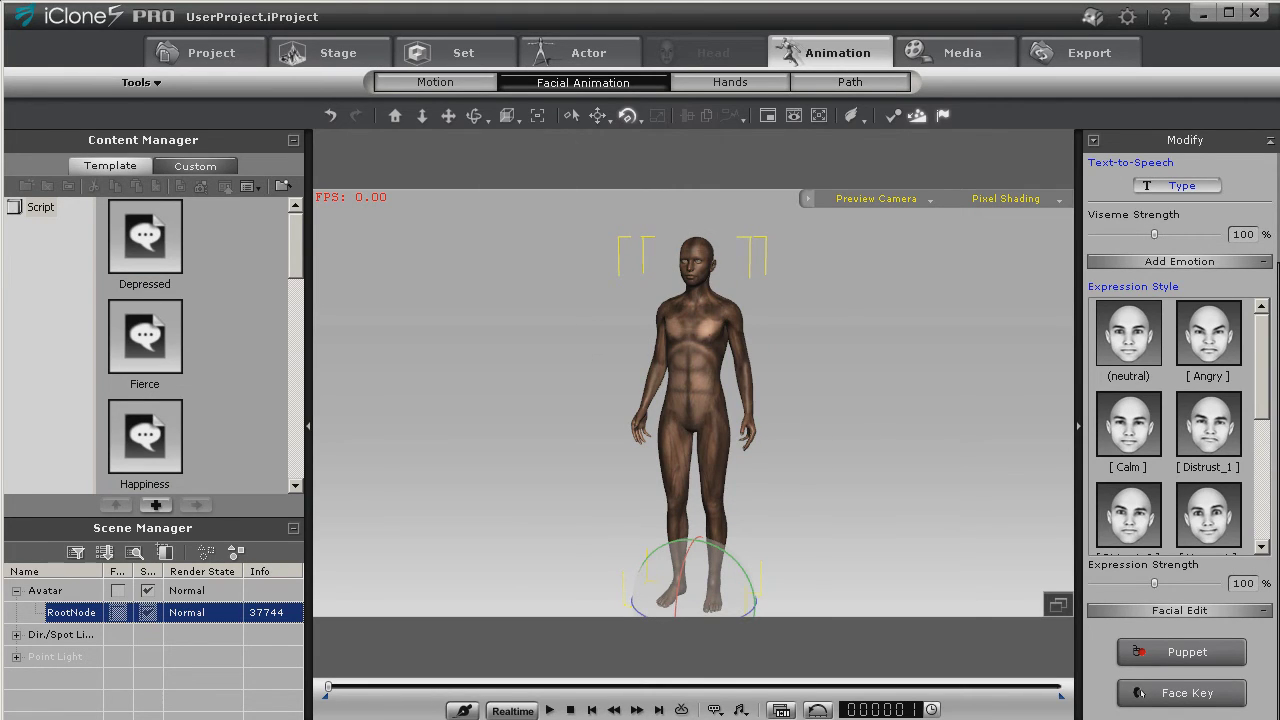
In Face Key, key the chin region's jaw at frame 335 so the werewolf forms
left_click(1180, 694)
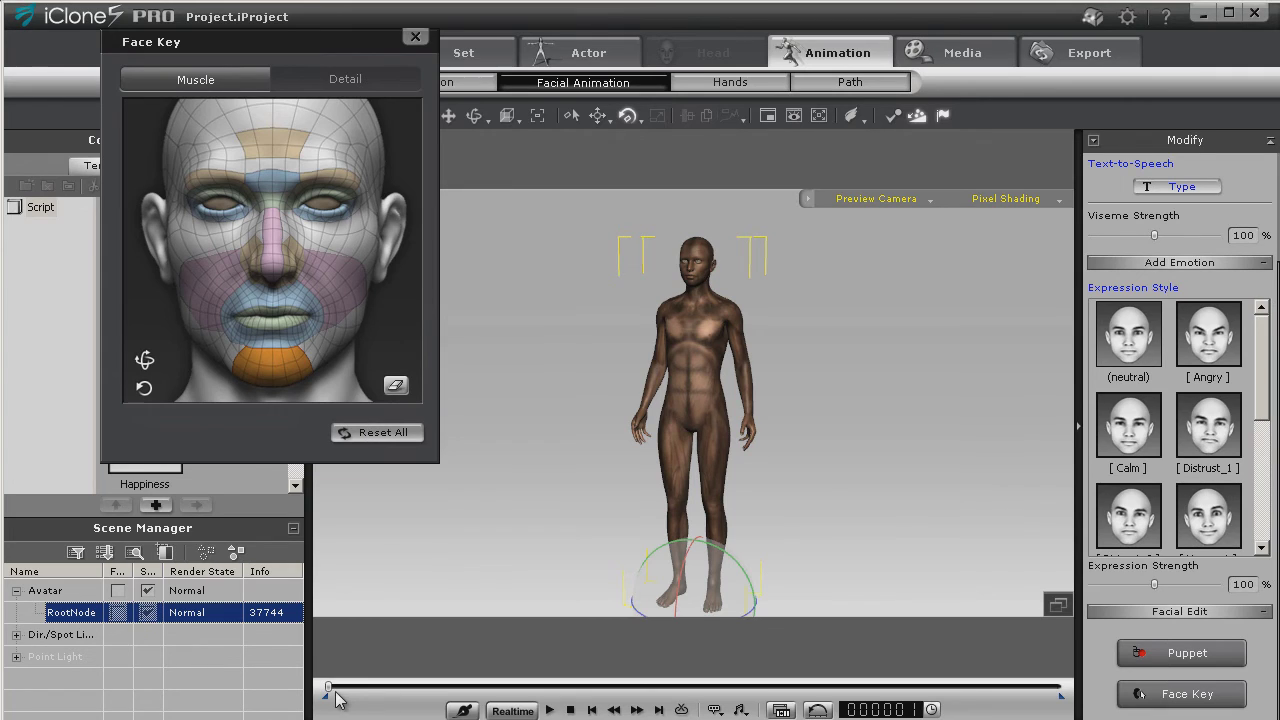
left_click_drag(329, 690, 470, 690)
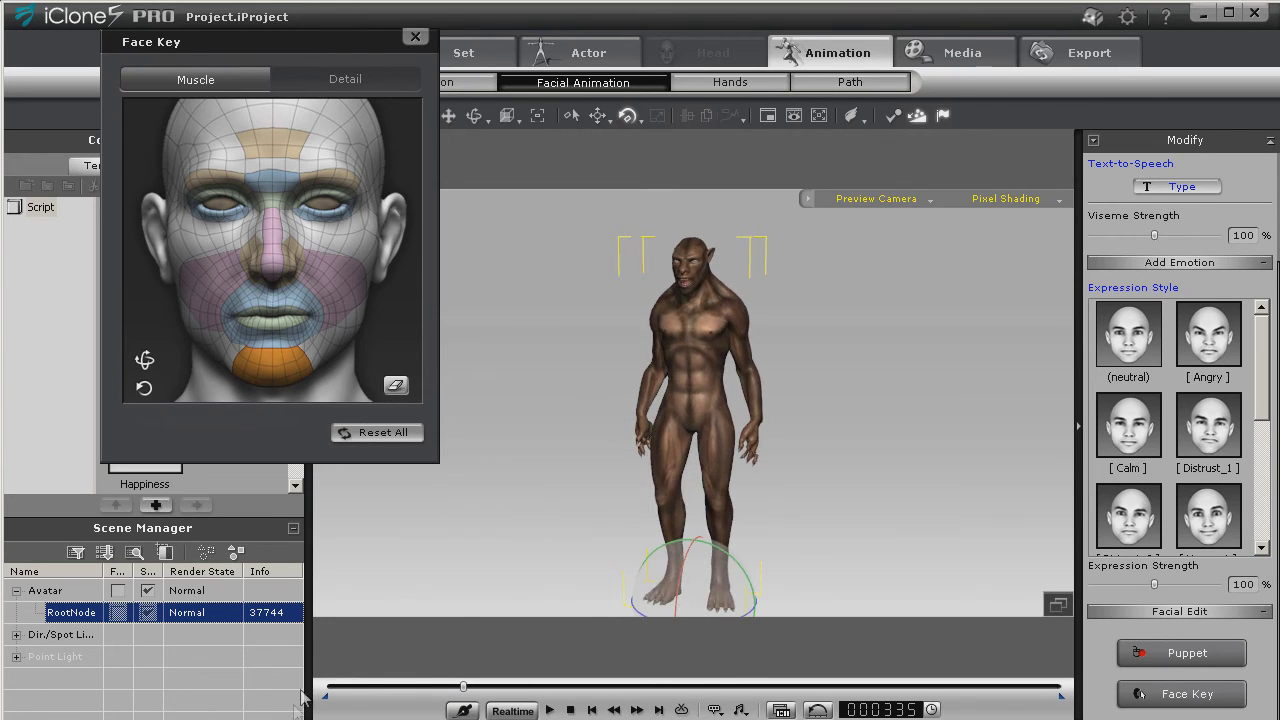
left_click(276, 369)
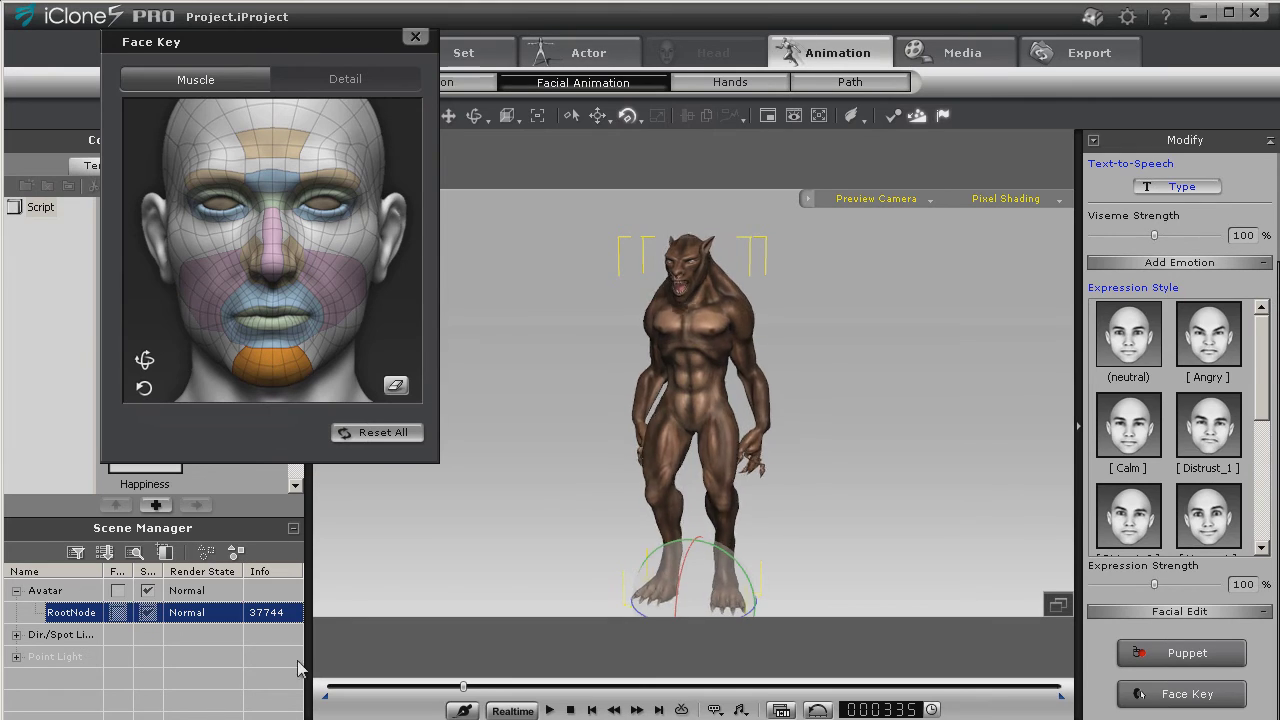
left_click_drag(267, 368, 262, 282)
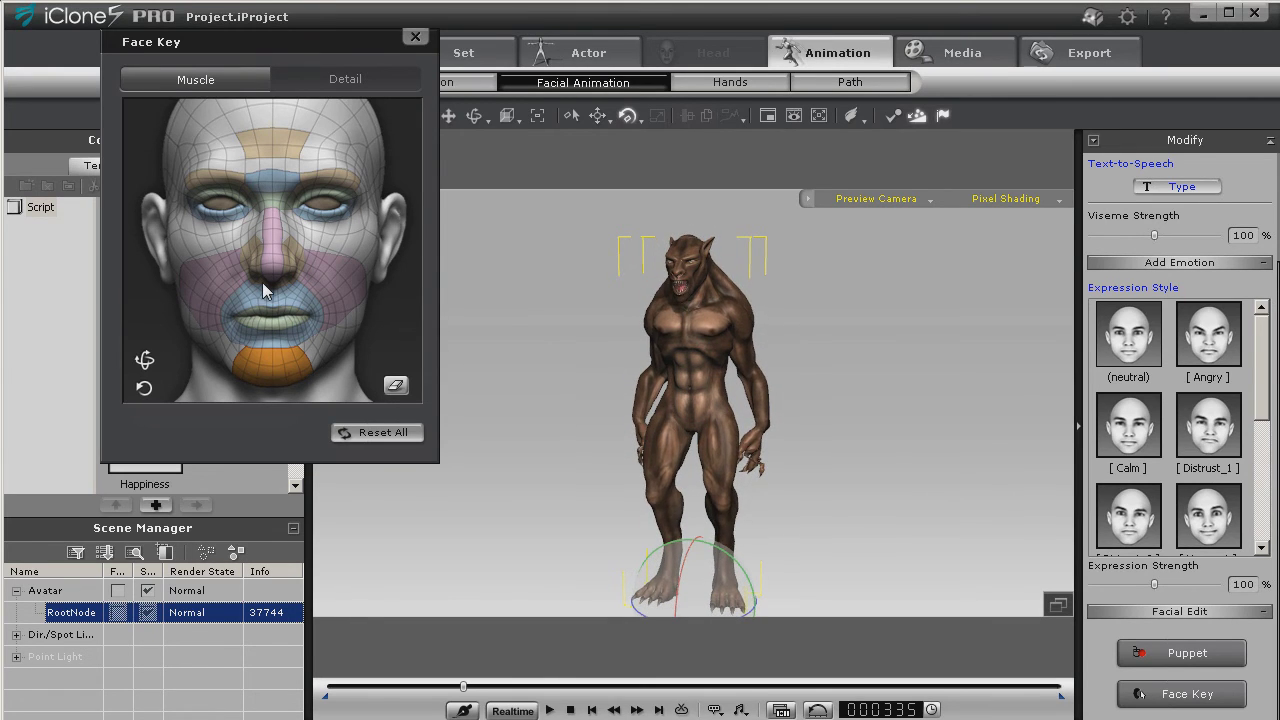
left_click(415, 37)
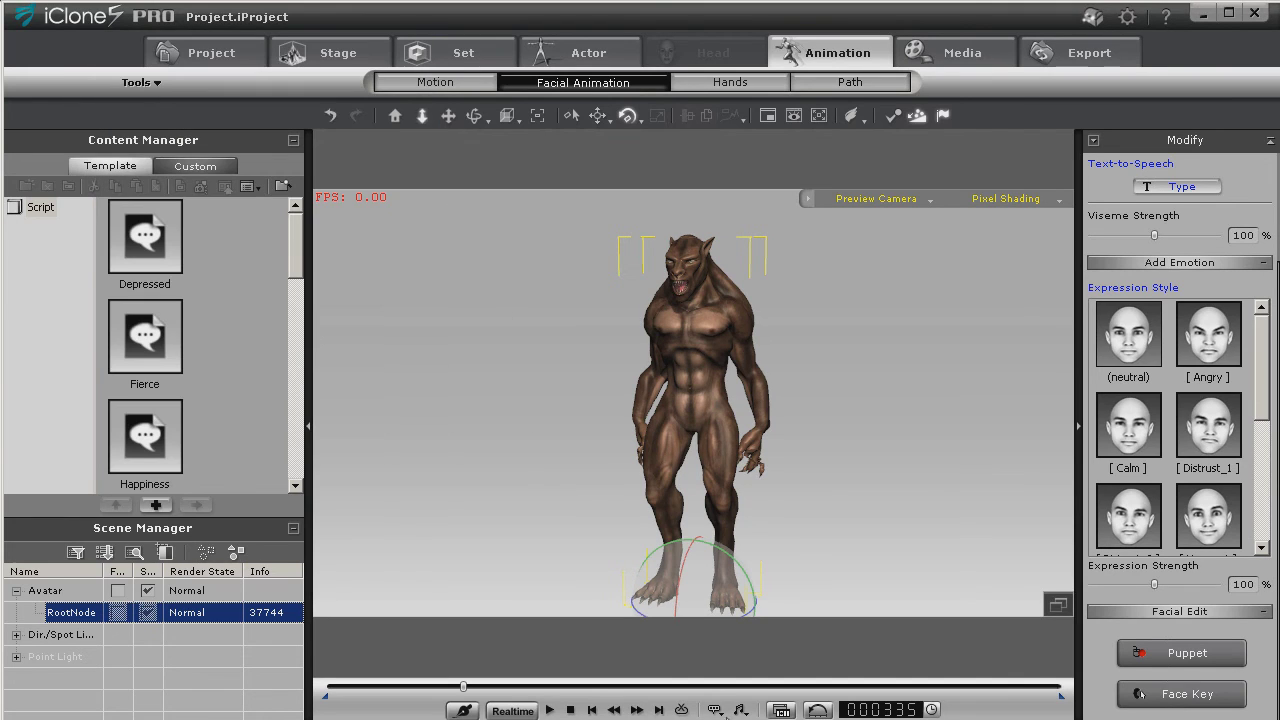
left_click(593, 710)
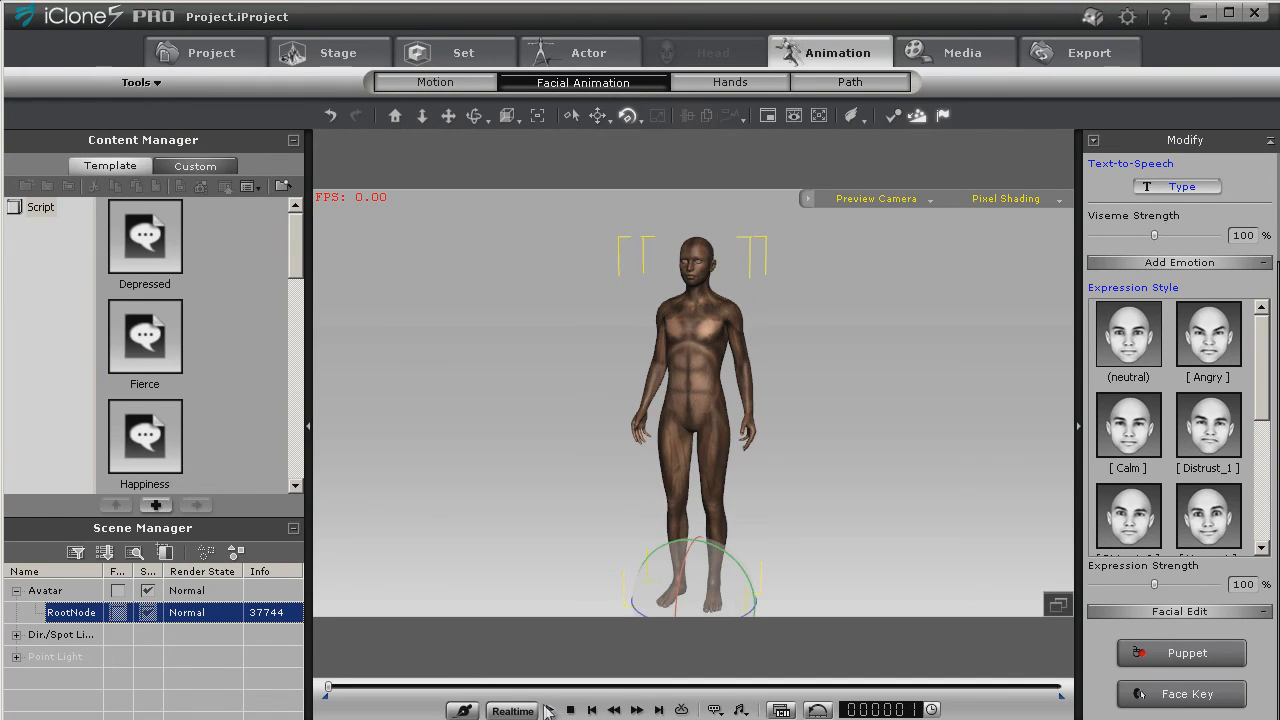
left_click(550, 710)
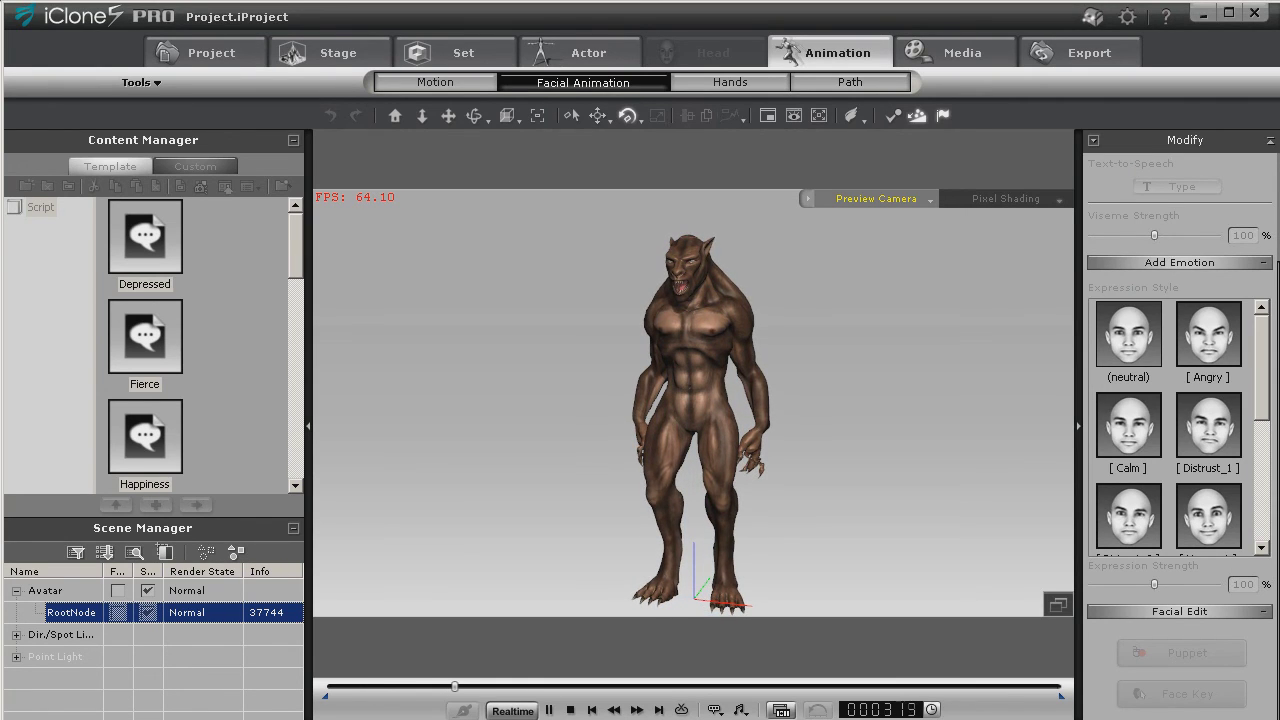
left_click(549, 709)
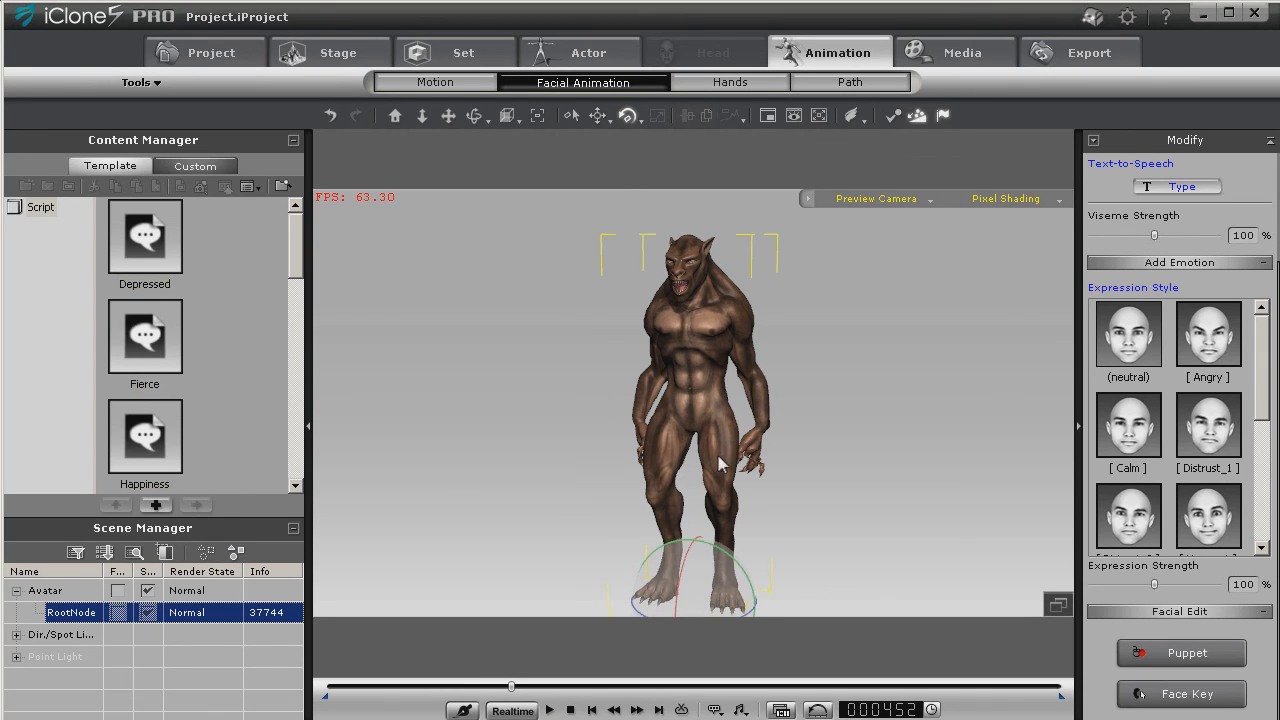